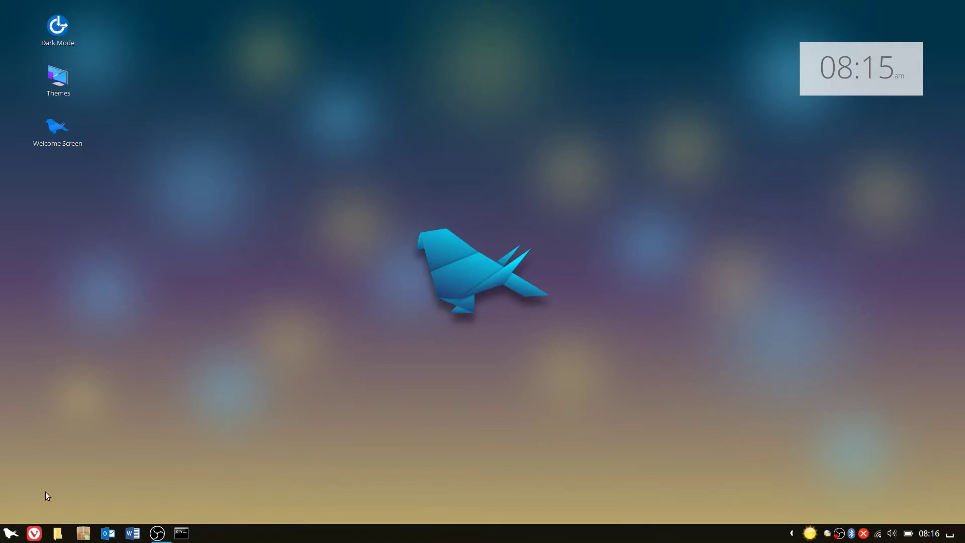
Step: Open the desktop start menu from the taskbar's start button
{"action": "left_click", "coordinate": [10, 535]}
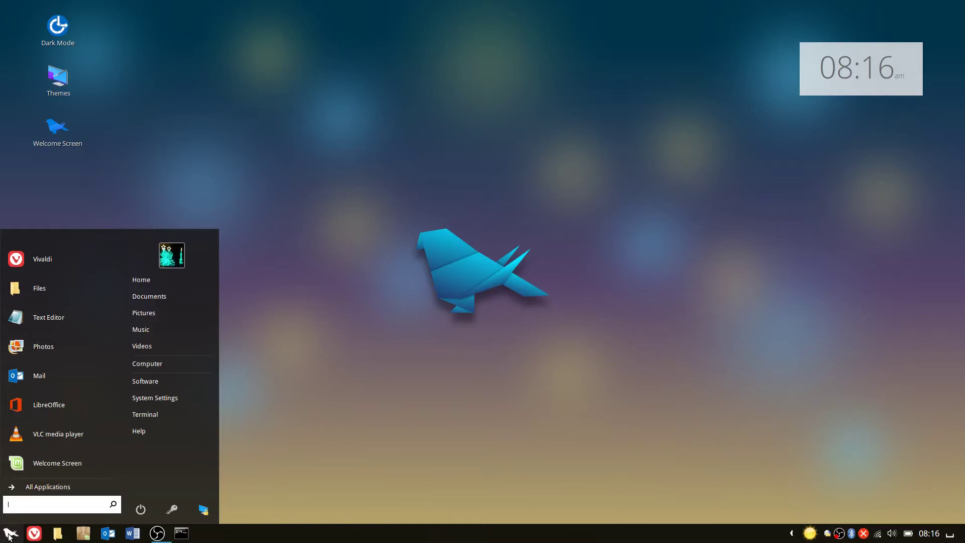
Step: Launch GParted with a 'gpa' menu search and authenticate with the administrator password
{"action": "type", "text": "gpar"}
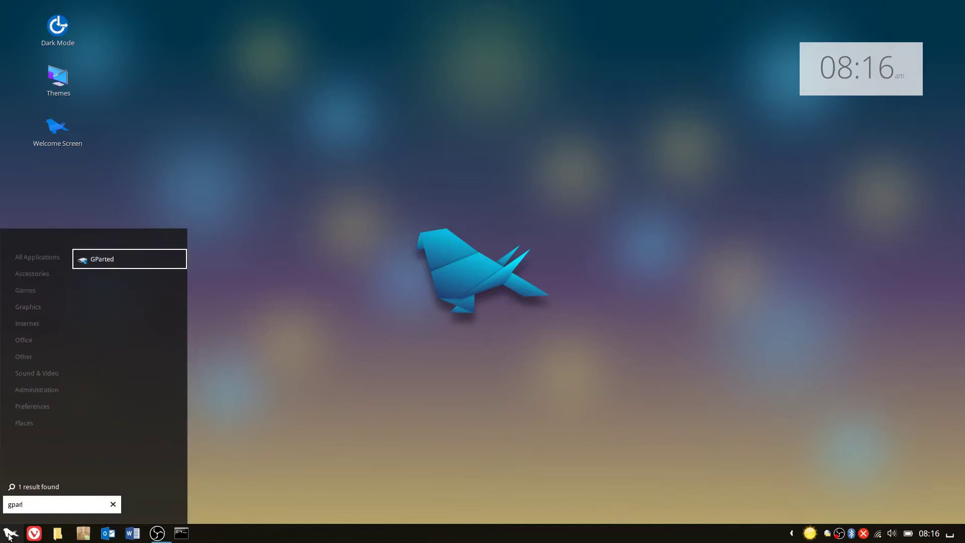
{"action": "key", "text": "Return"}
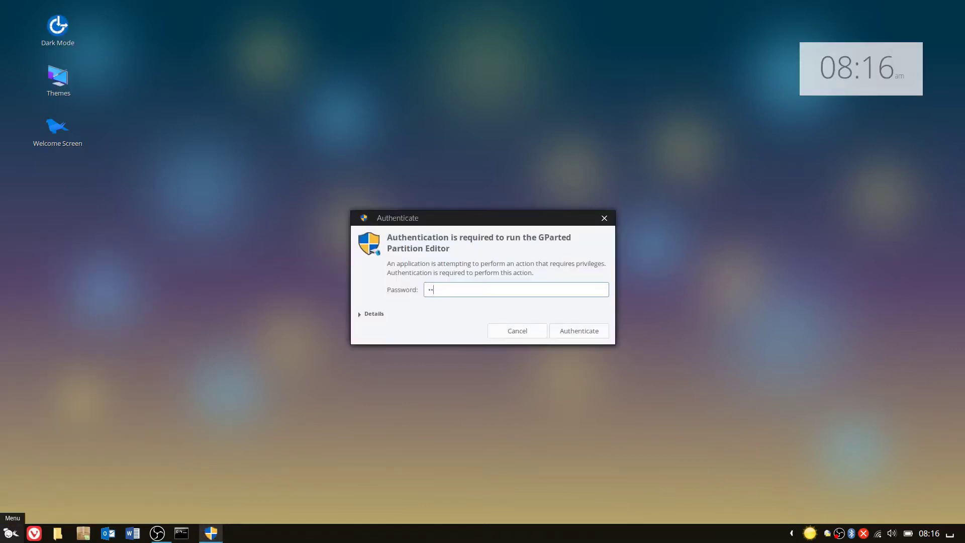
{"action": "type", "text": "•••••••••"}
{"action": "key", "text": "Return"}
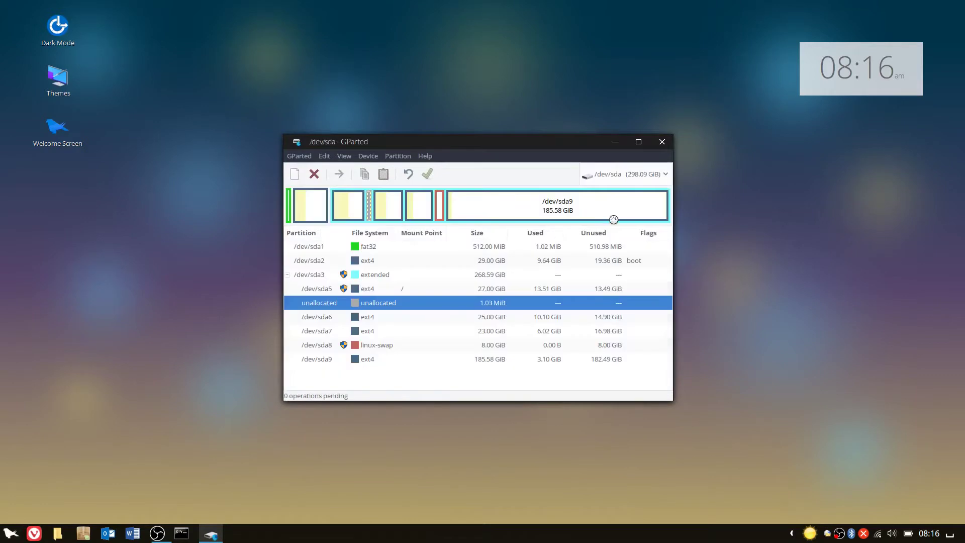
Step: Switch GParted to the 14.77 GiB /dev/sdb device and unmount /dev/sdb1
{"action": "left_click", "coordinate": [625, 175]}
{"action": "left_click", "coordinate": [622, 196]}
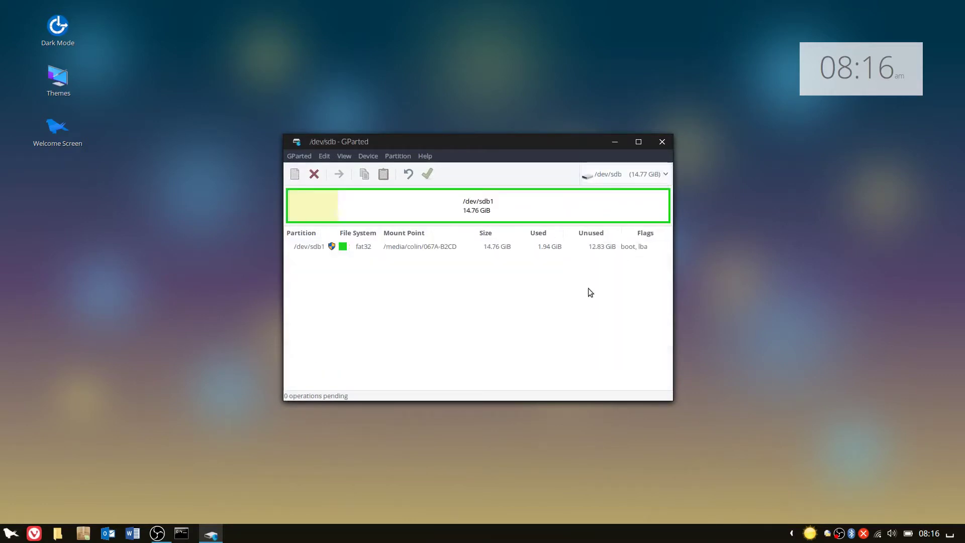
{"action": "right_click", "coordinate": [388, 246]}
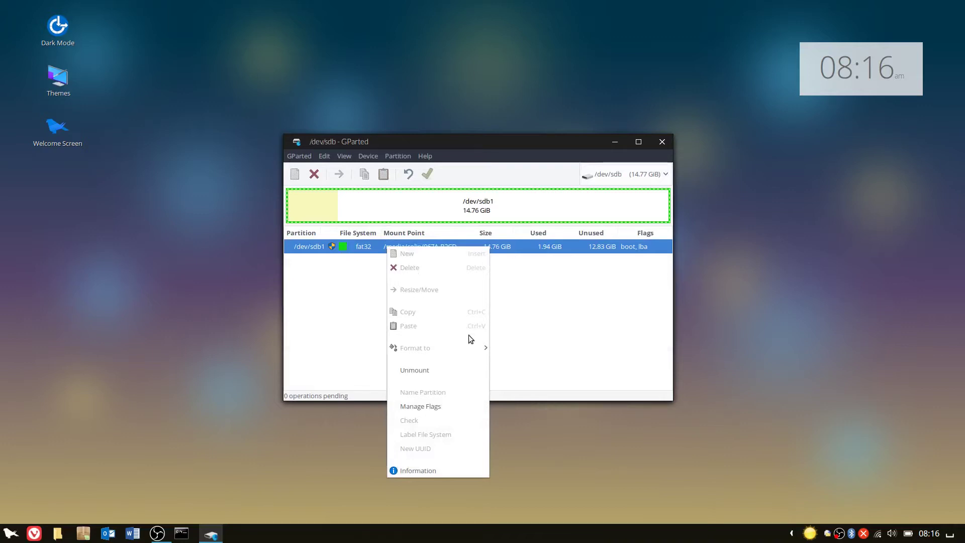
{"action": "left_click", "coordinate": [442, 370]}
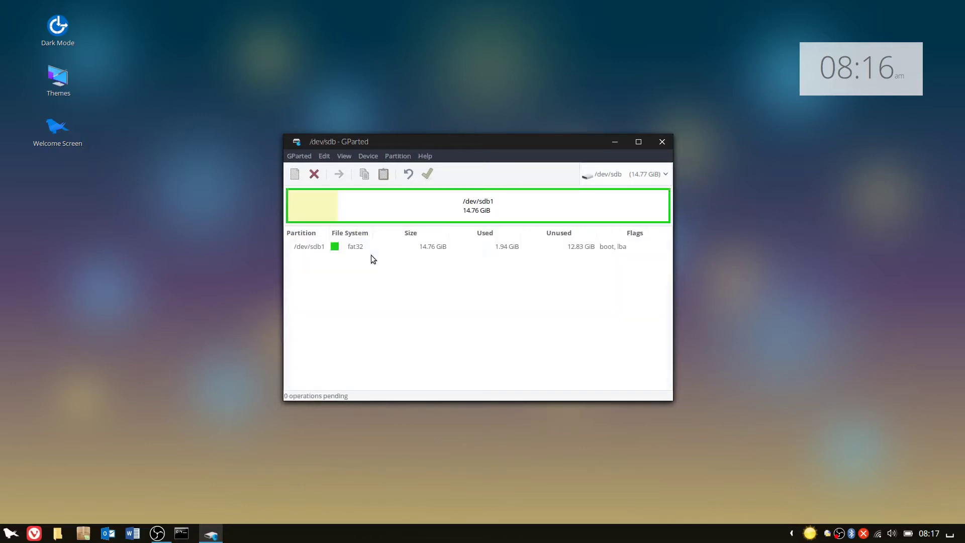
Step: Format /dev/sdb1 as fat32 and apply the queued operation
{"action": "right_click", "coordinate": [377, 249]}
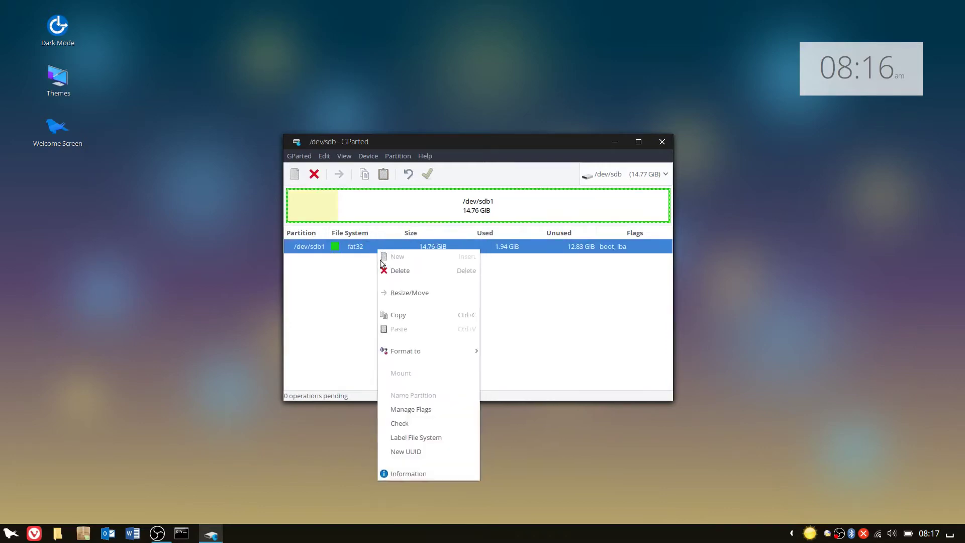
{"action": "mouse_move", "coordinate": [409, 350]}
{"action": "left_click", "coordinate": [510, 352]}
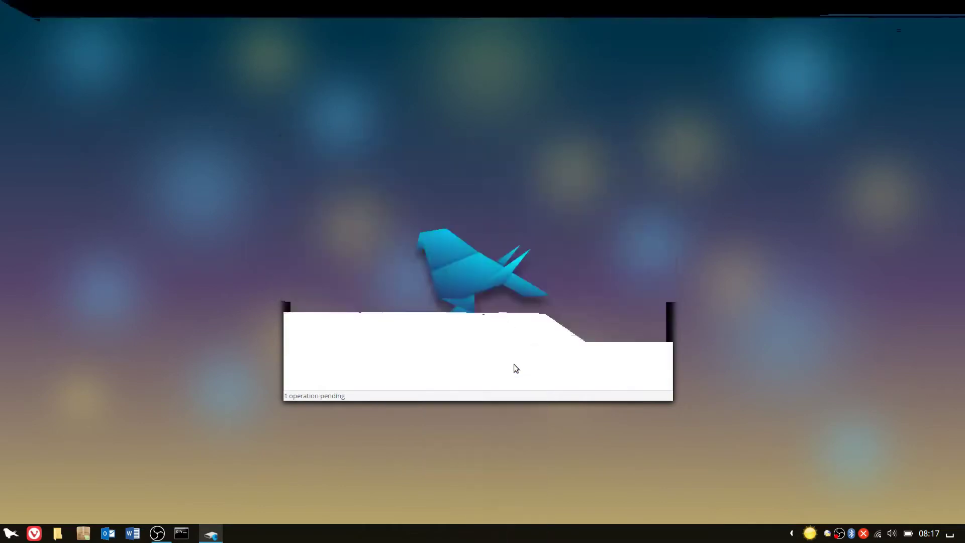
{"action": "left_click", "coordinate": [428, 174]}
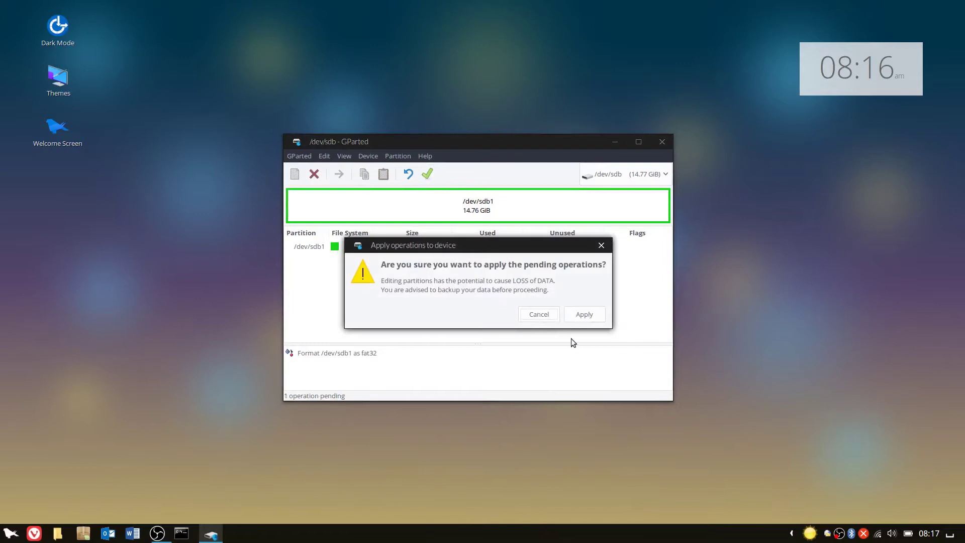
{"action": "left_click", "coordinate": [582, 315]}
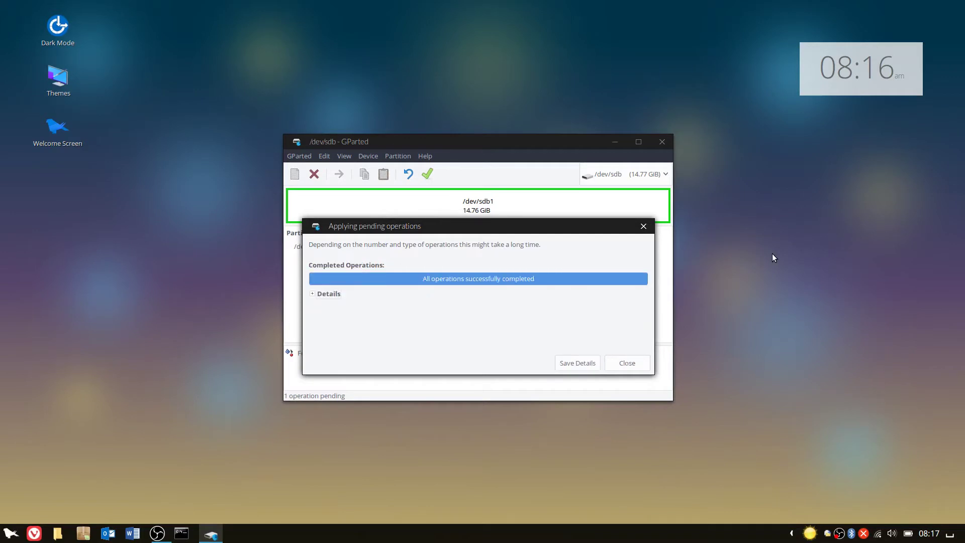
{"action": "left_click", "coordinate": [632, 363]}
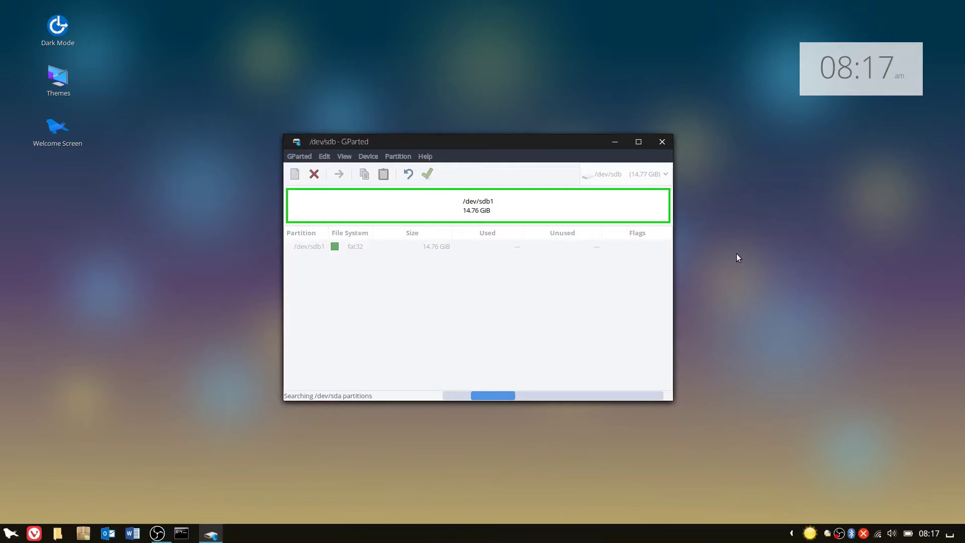
Step: Untick the boot and lba flags on /dev/sdb1 in Manage Flags
{"action": "right_click", "coordinate": [357, 246]}
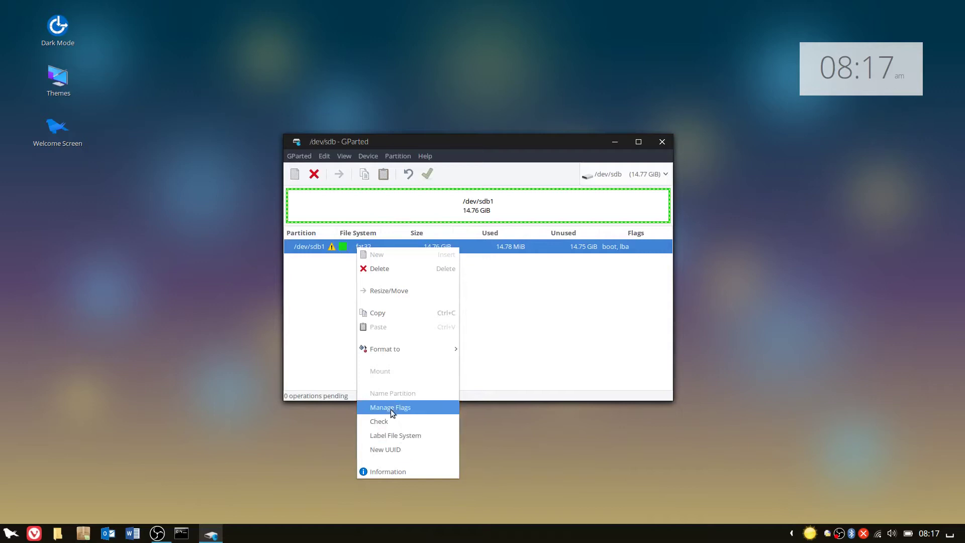
{"action": "left_click", "coordinate": [422, 408]}
{"action": "left_click", "coordinate": [409, 228]}
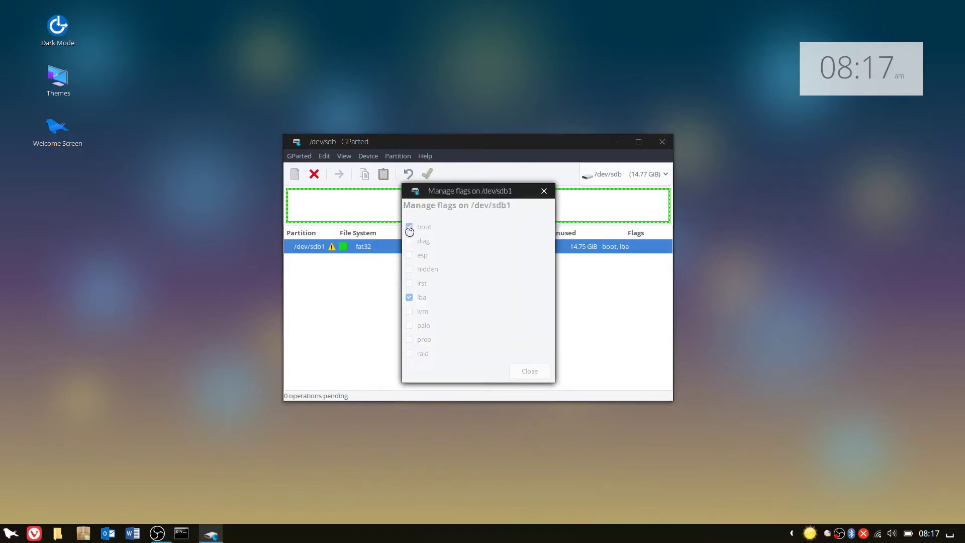
{"action": "left_click", "coordinate": [409, 297]}
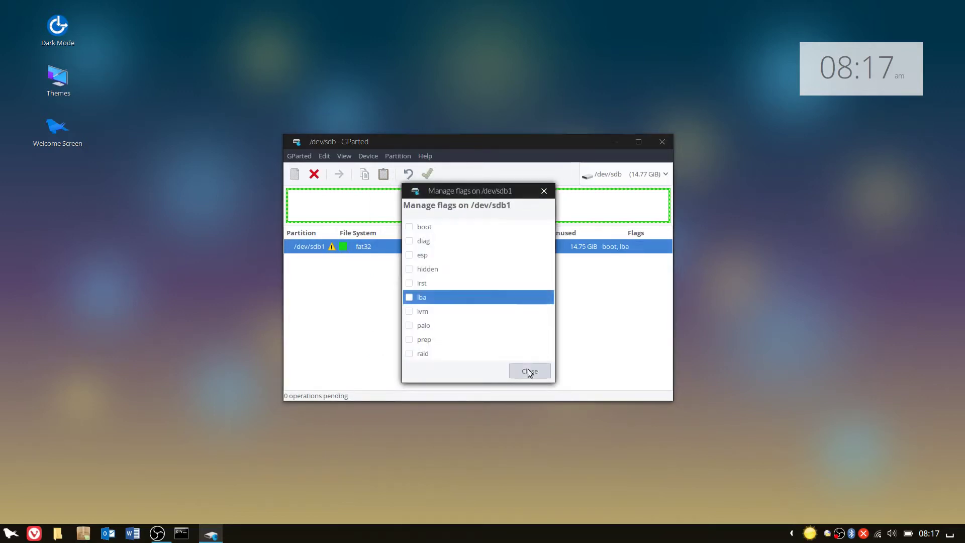
{"action": "left_click", "coordinate": [528, 371]}
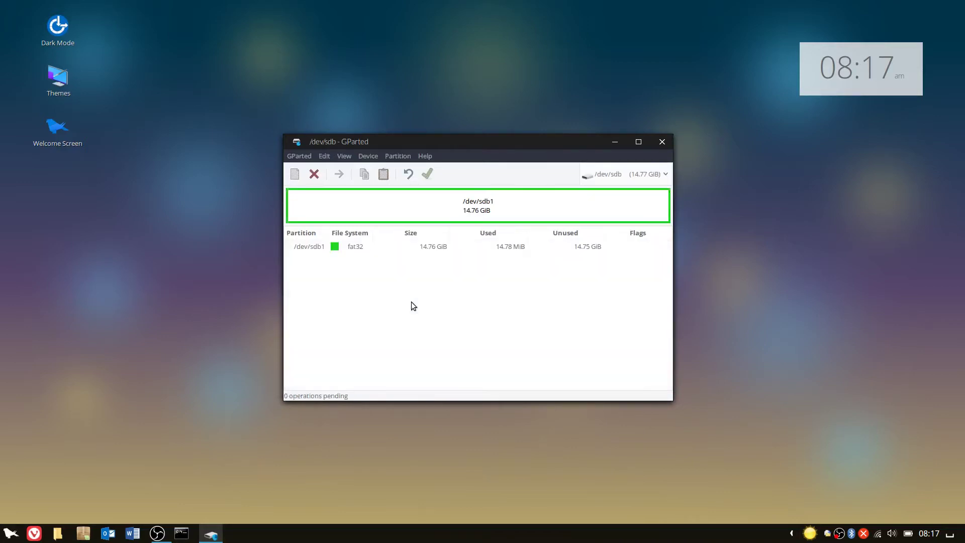
Step: Queue another fat32 format of /dev/sdb1 and apply it
{"action": "right_click", "coordinate": [357, 246]}
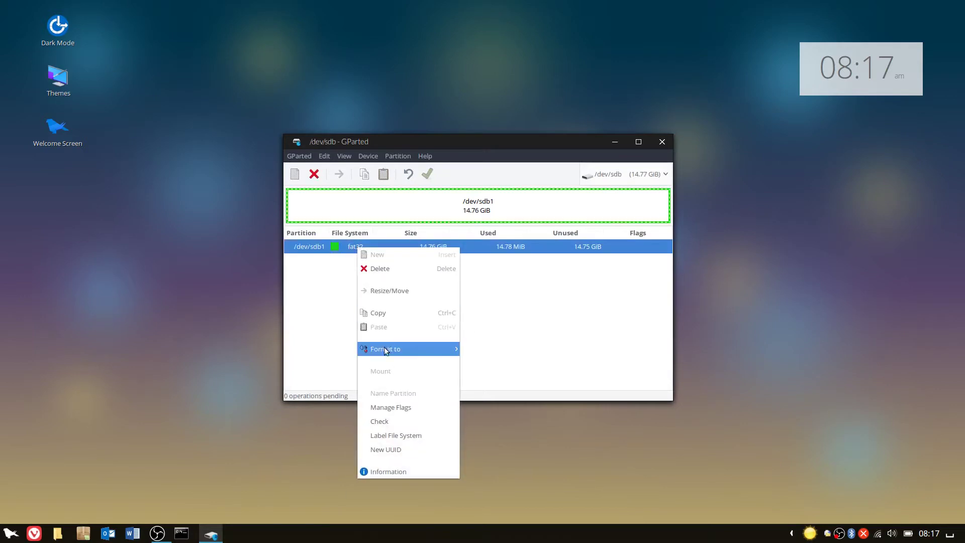
{"action": "mouse_move", "coordinate": [386, 349]}
{"action": "left_click", "coordinate": [502, 366]}
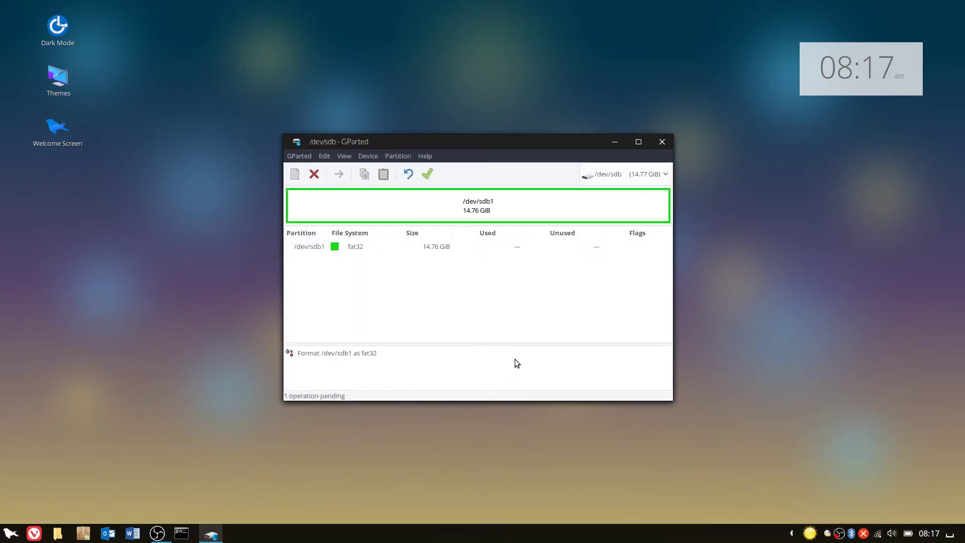
{"action": "left_click", "coordinate": [428, 174]}
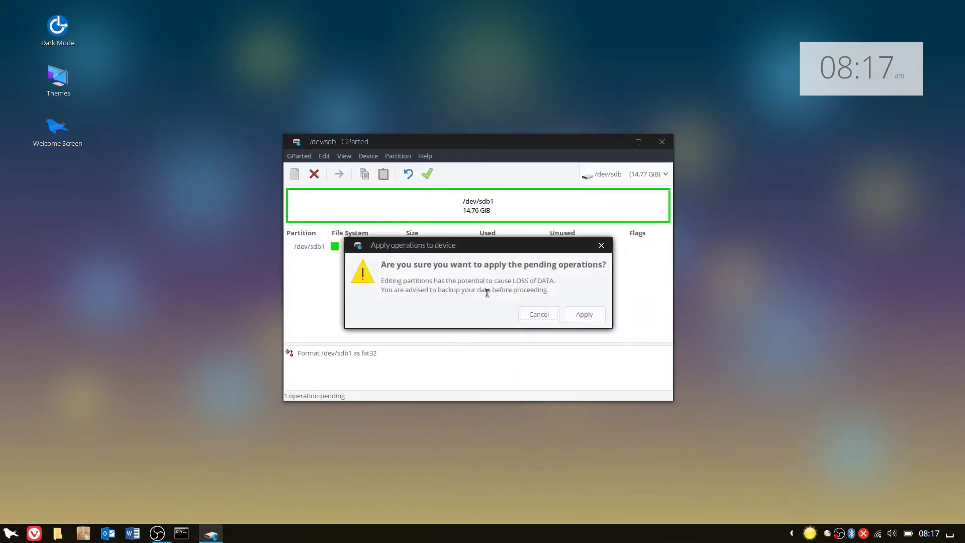
{"action": "left_click", "coordinate": [586, 315]}
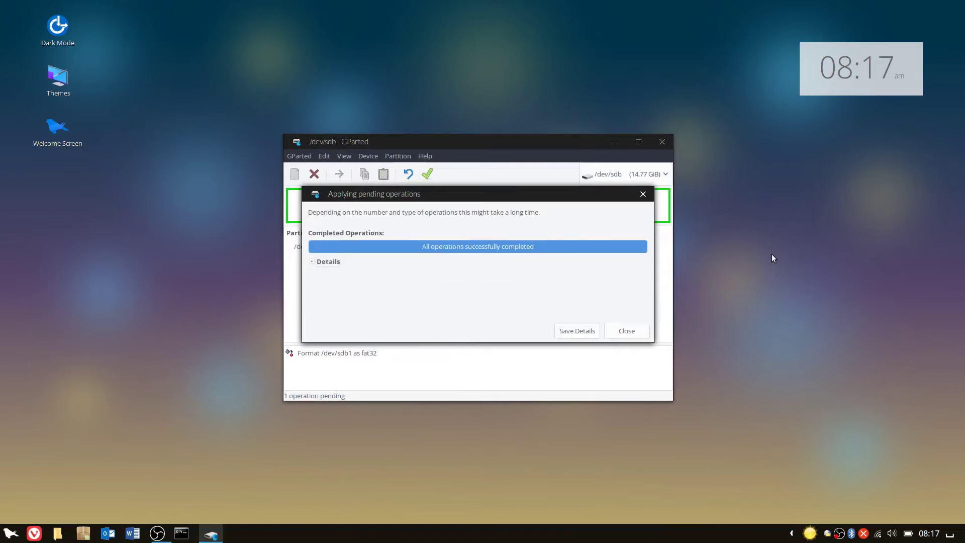
{"action": "left_click", "coordinate": [627, 330]}
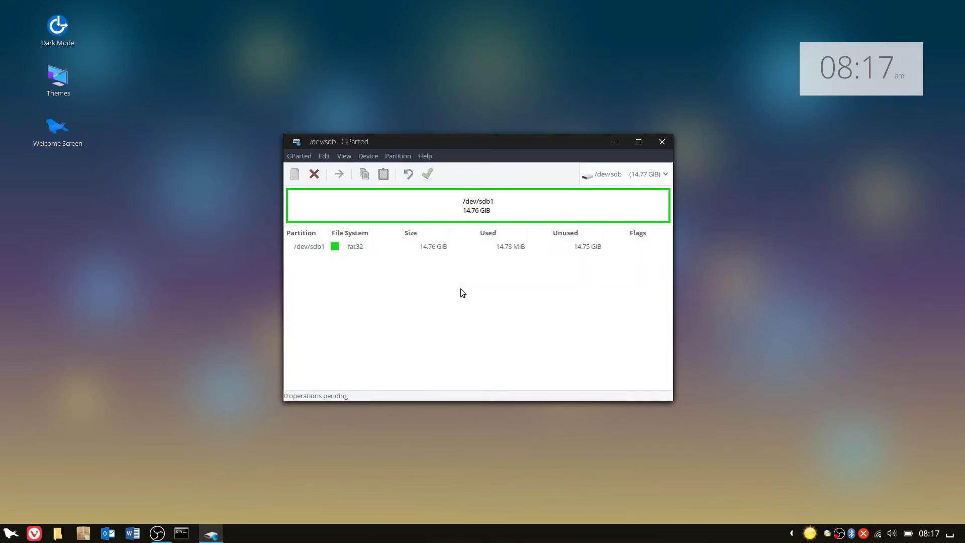
{"action": "left_click", "coordinate": [369, 246]}
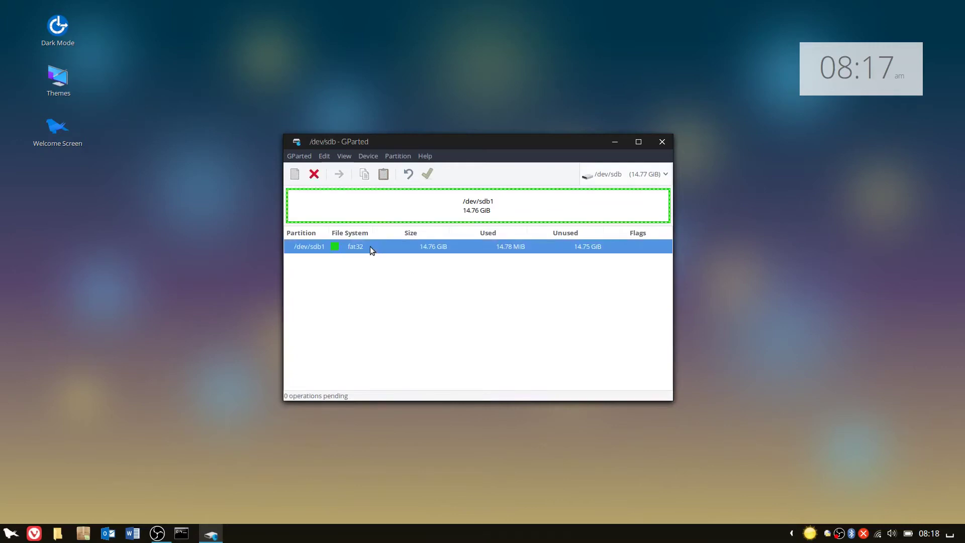
{"action": "left_click", "coordinate": [371, 156]}
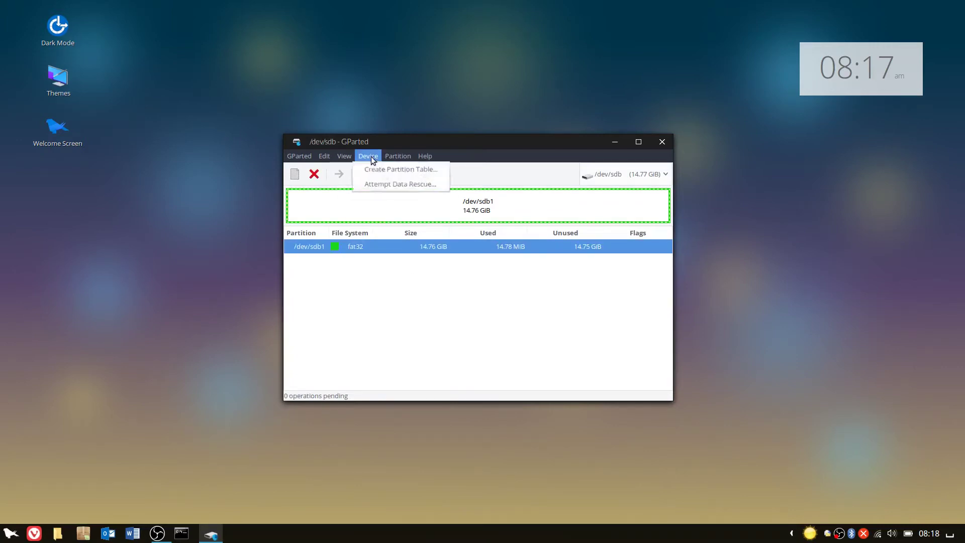
{"action": "left_click", "coordinate": [396, 170]}
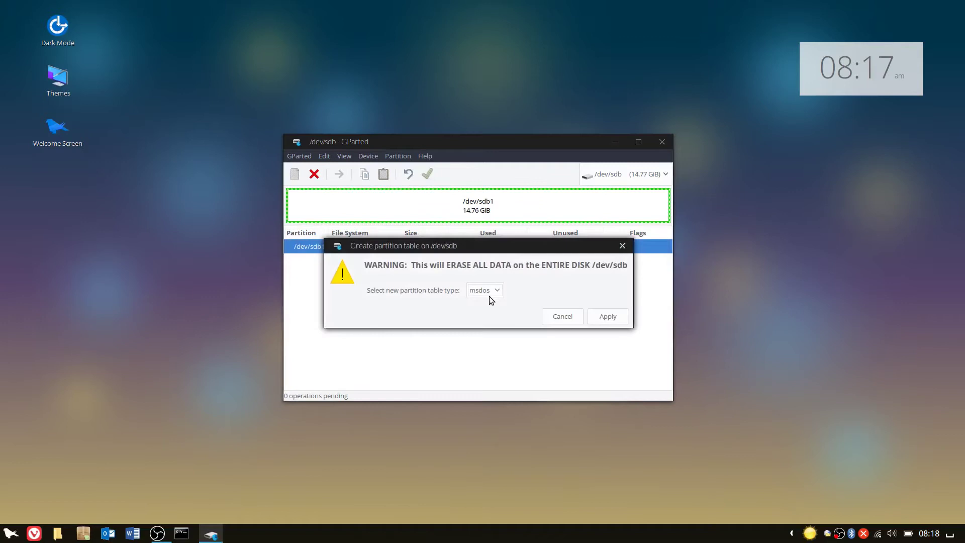
{"action": "left_click", "coordinate": [558, 320]}
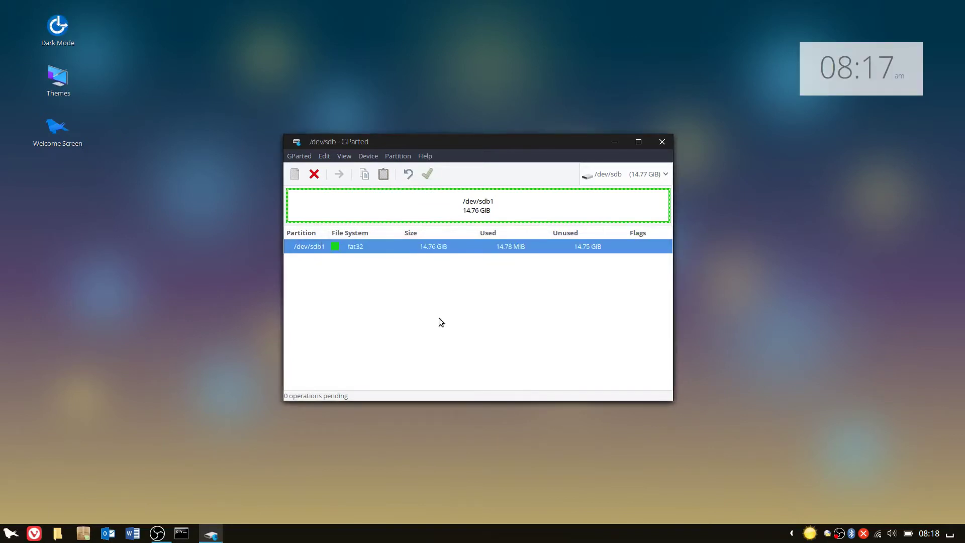
Step: Tick the boot and lba flags on /dev/sdb1, then close GParted
{"action": "right_click", "coordinate": [390, 246]}
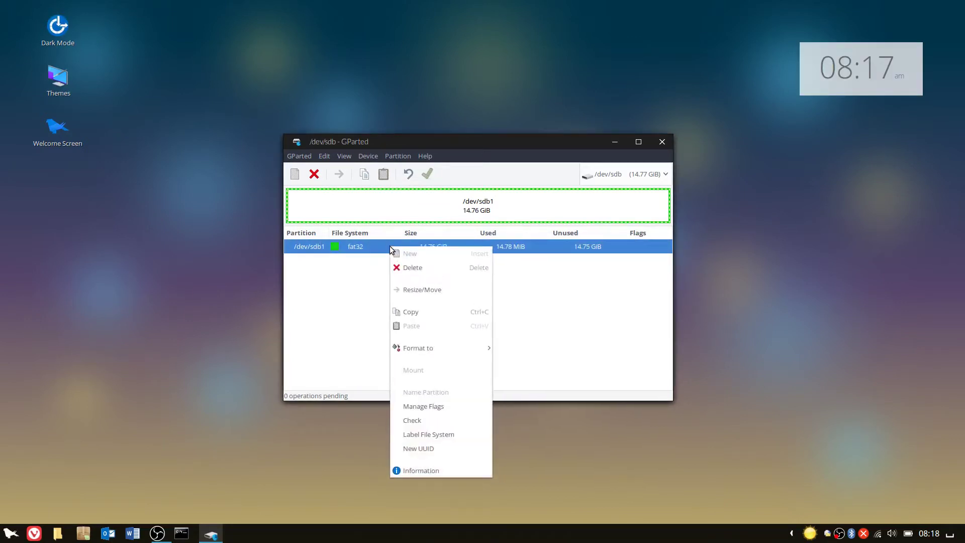
{"action": "left_click", "coordinate": [428, 405]}
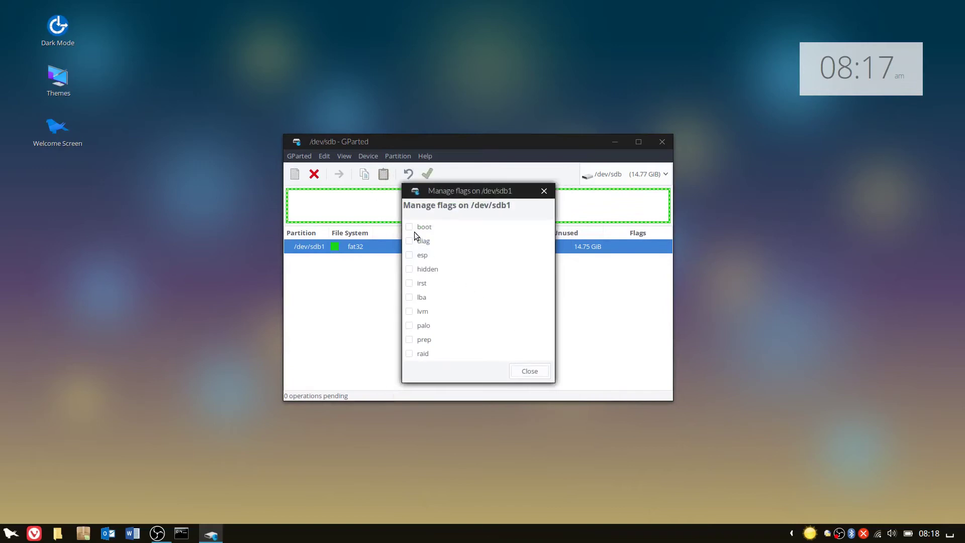
{"action": "left_click", "coordinate": [410, 228]}
{"action": "left_click", "coordinate": [413, 298]}
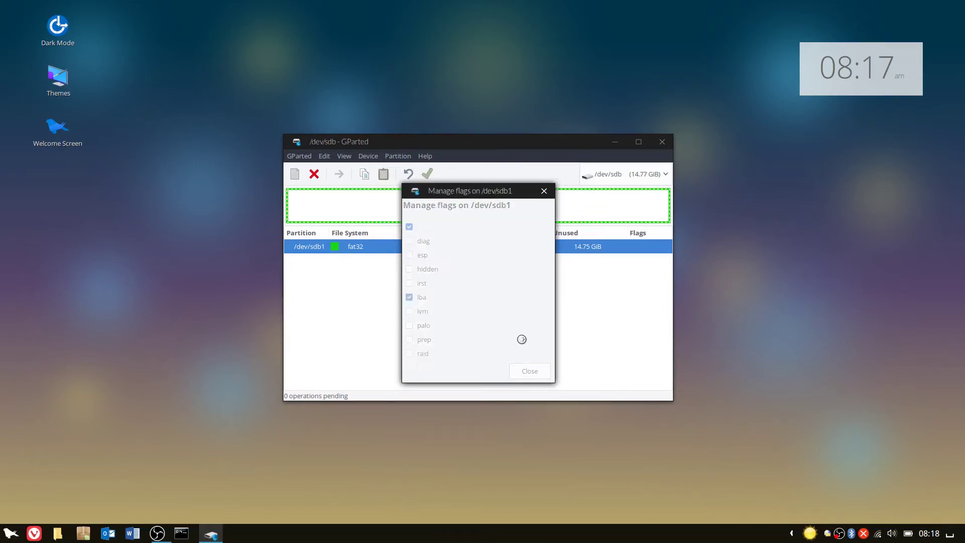
{"action": "left_click", "coordinate": [529, 372]}
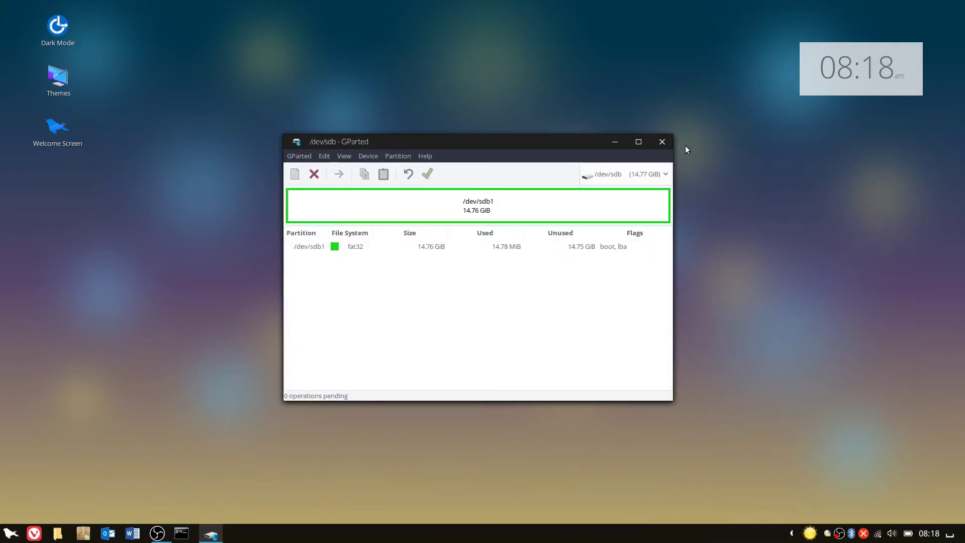
{"action": "left_click", "coordinate": [662, 142]}
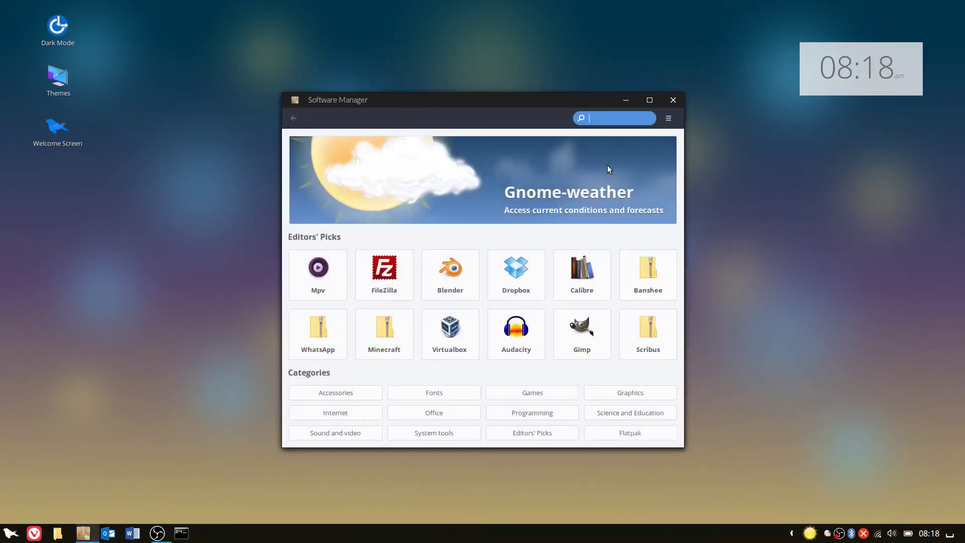
Step: Search 'iso' and install Furius ISO Mount, authorising with the password
{"action": "type", "text": "iso"}
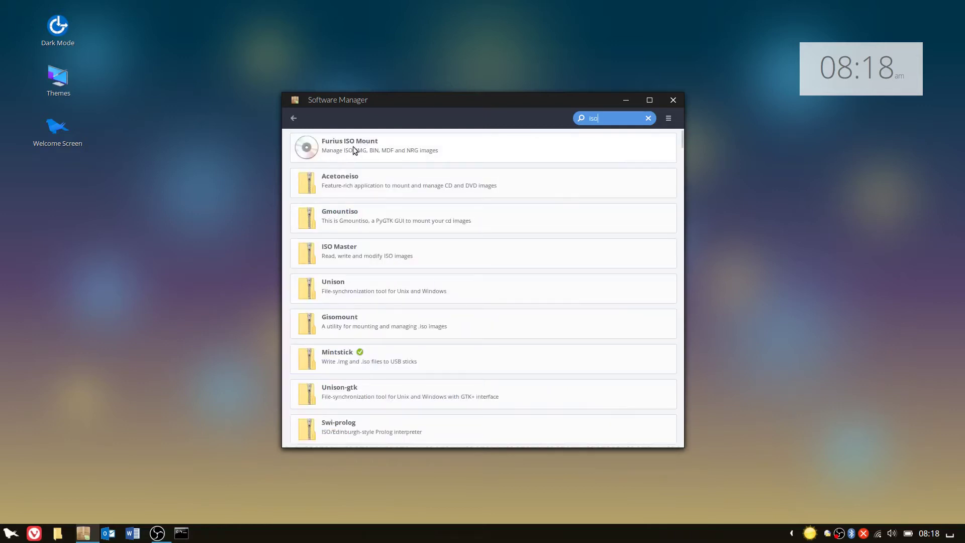
{"action": "left_click", "coordinate": [384, 146]}
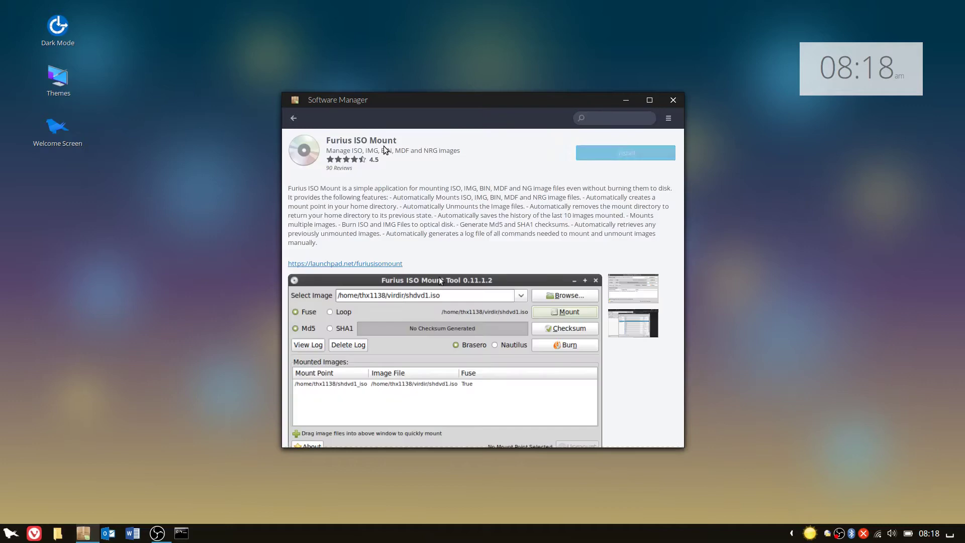
{"action": "left_click", "coordinate": [629, 150]}
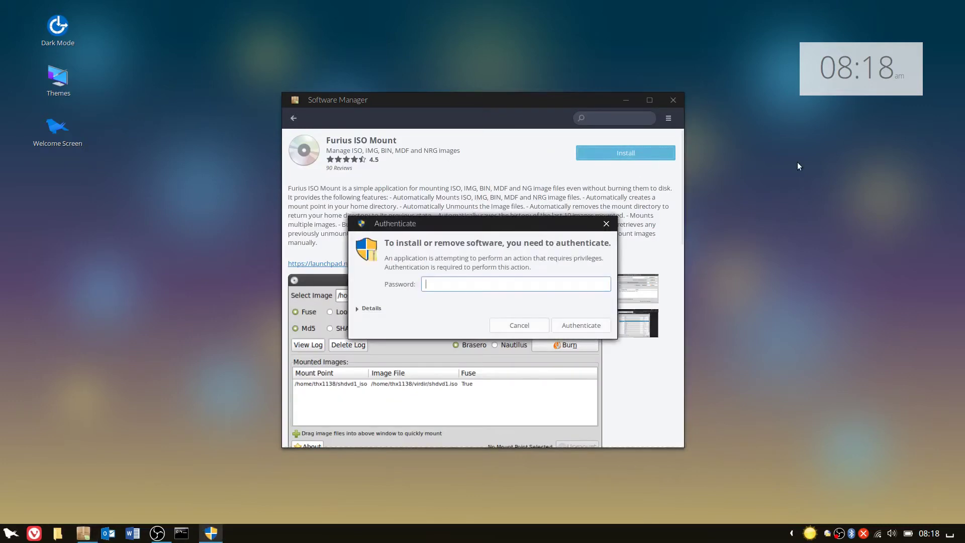
{"action": "type", "text": "••••••••"}
{"action": "key", "text": "Return"}
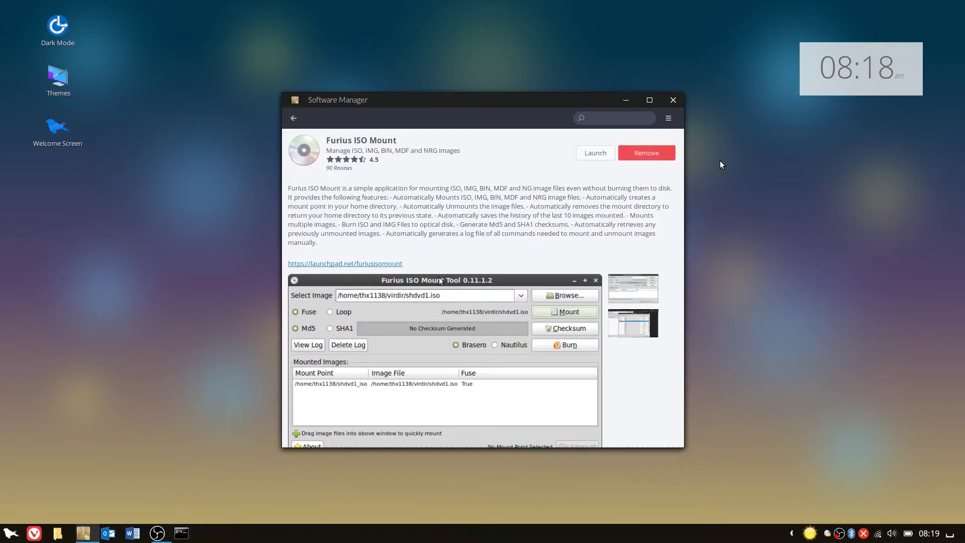
Step: Close Software Manager and launch Furius ISO Mount through an 'iso' launcher search
{"action": "left_click", "coordinate": [673, 99]}
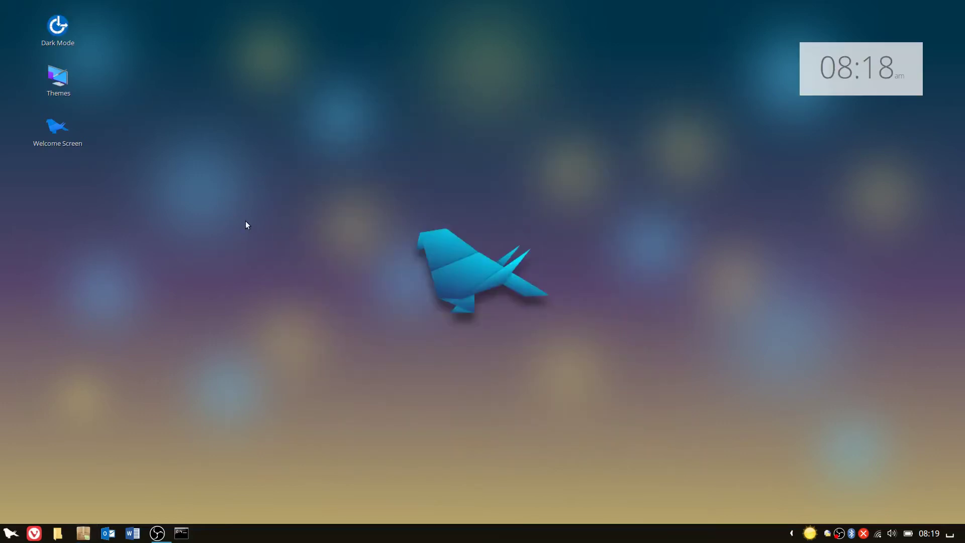
{"action": "key", "text": "super"}
{"action": "type", "text": "iso"}
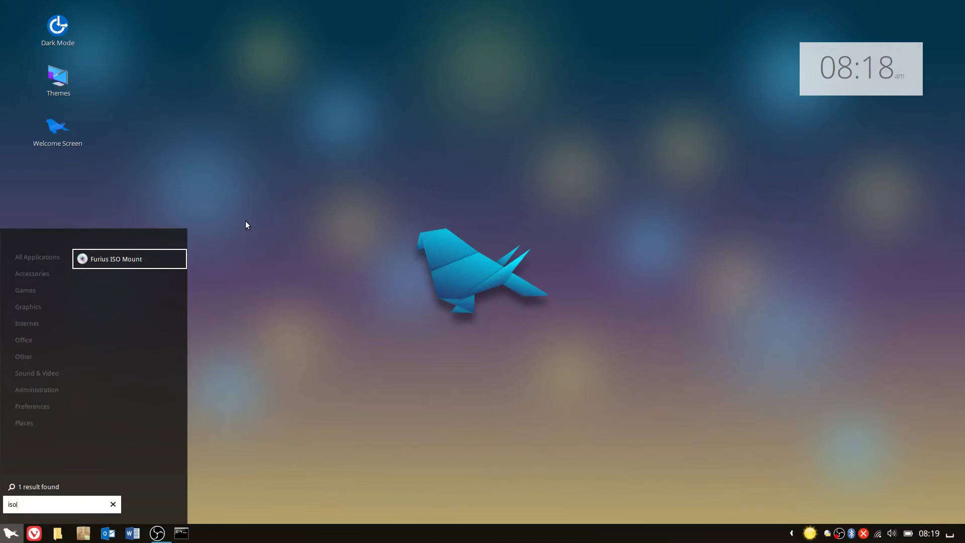
{"action": "key", "text": "Return"}
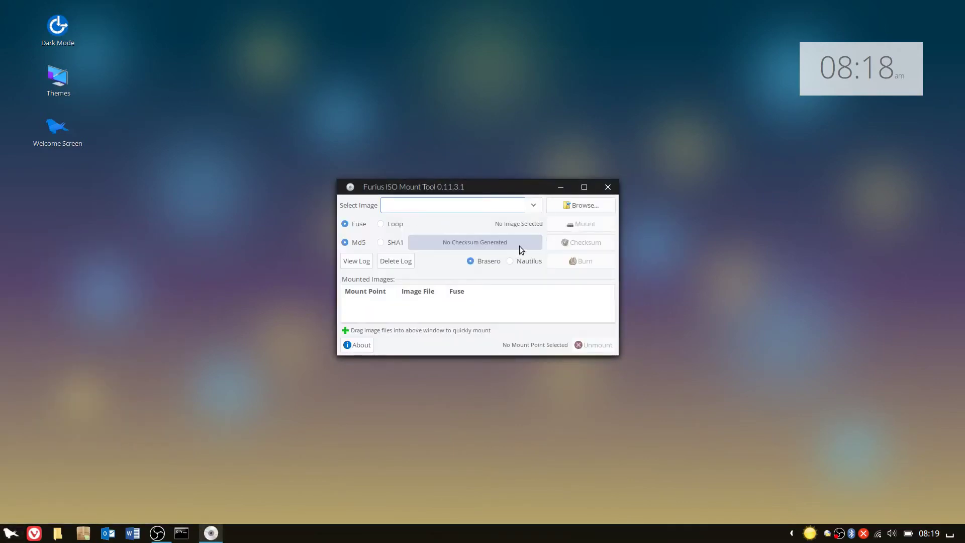
Step: Mount Downloads/Feren-OS-9th-Jan-2018/feren-OS-x64.iso, then open the Home folder in the file manager
{"action": "left_click", "coordinate": [589, 208]}
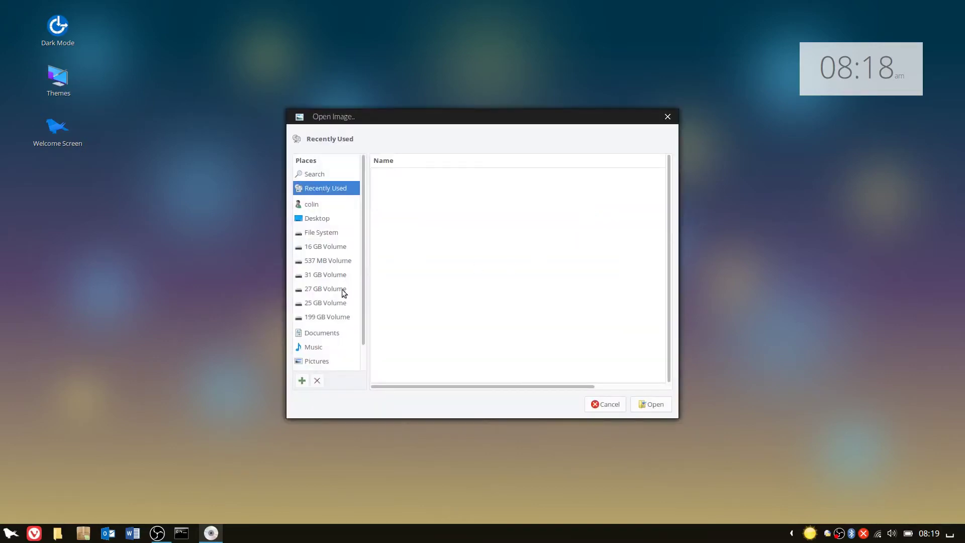
{"action": "scroll", "coordinate": [325, 320], "scroll_direction": "down", "scroll_amount": 1}
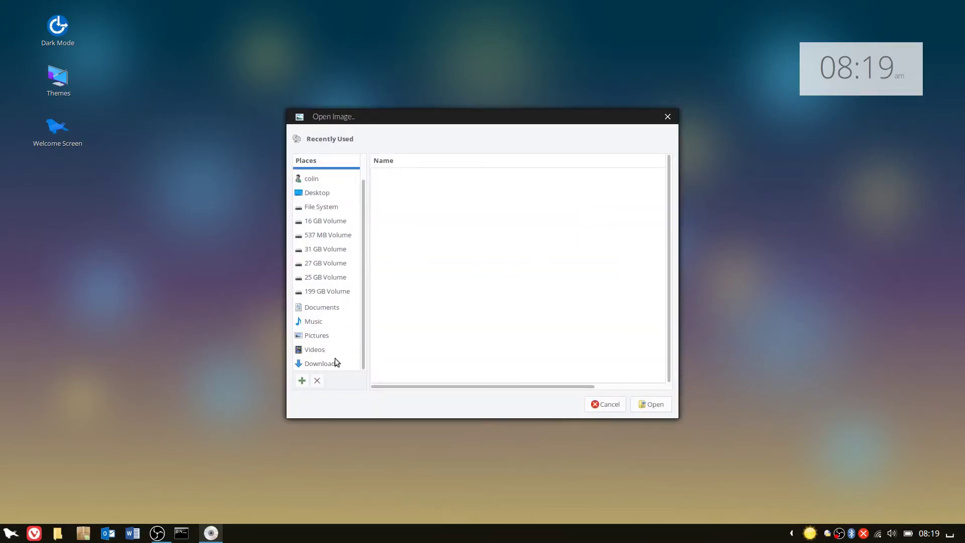
{"action": "left_click", "coordinate": [322, 364]}
{"action": "double_click", "coordinate": [413, 177]}
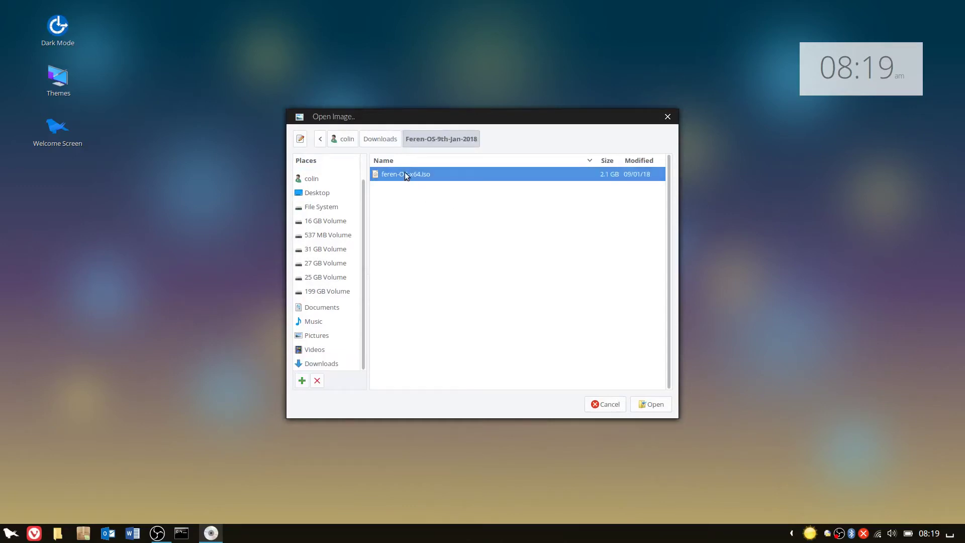
{"action": "left_click", "coordinate": [653, 407]}
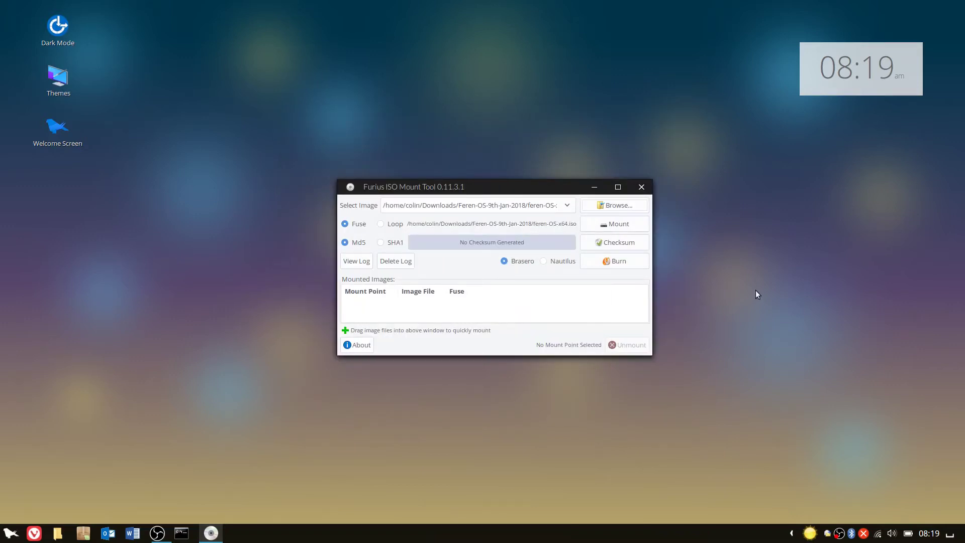
{"action": "left_click", "coordinate": [628, 225]}
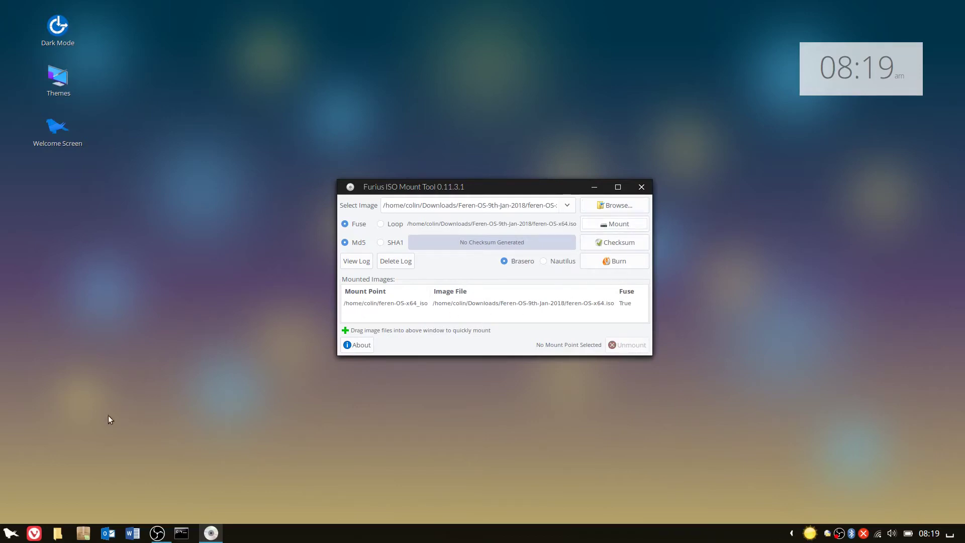
{"action": "left_click", "coordinate": [58, 533]}
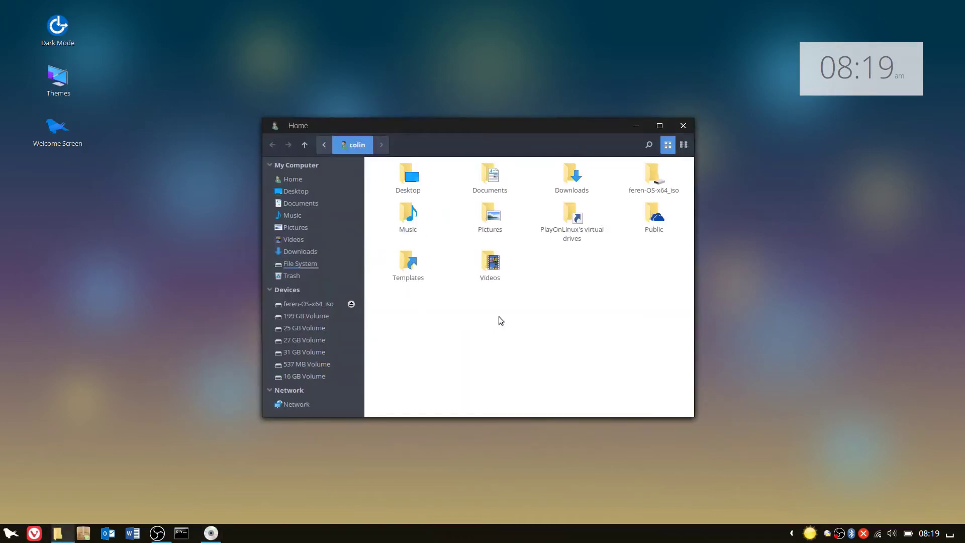
Step: Open the feren-OS-x64_iso mount folder and enable Show Hidden Files
{"action": "double_click", "coordinate": [653, 173]}
{"action": "right_click", "coordinate": [419, 321]}
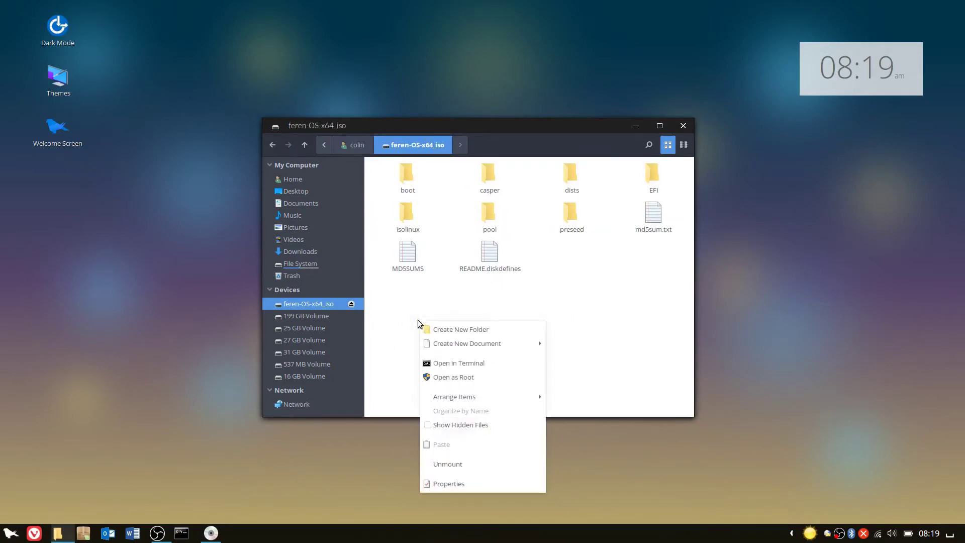
{"action": "left_click", "coordinate": [463, 431]}
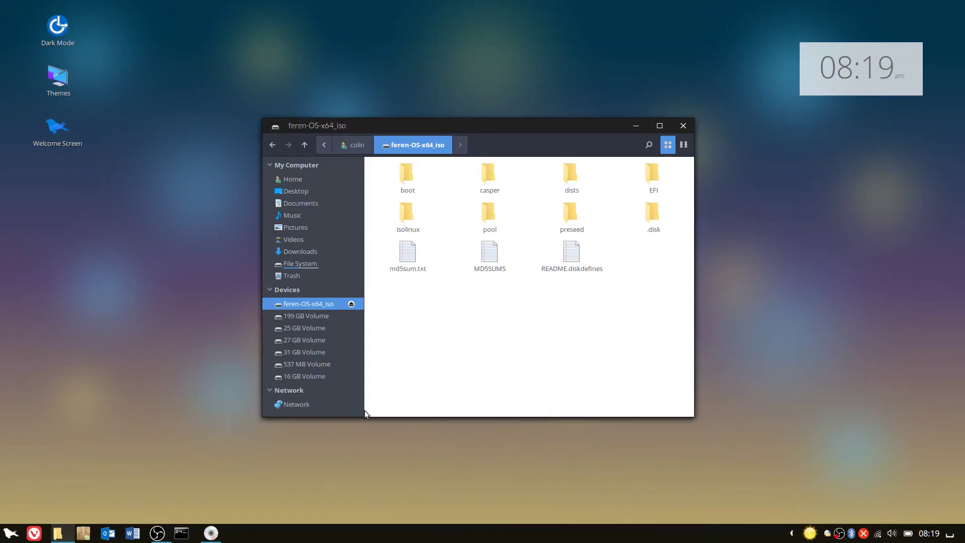
Step: Open a second Nemo window from the taskbar icon's quick actions
{"action": "right_click", "coordinate": [59, 532]}
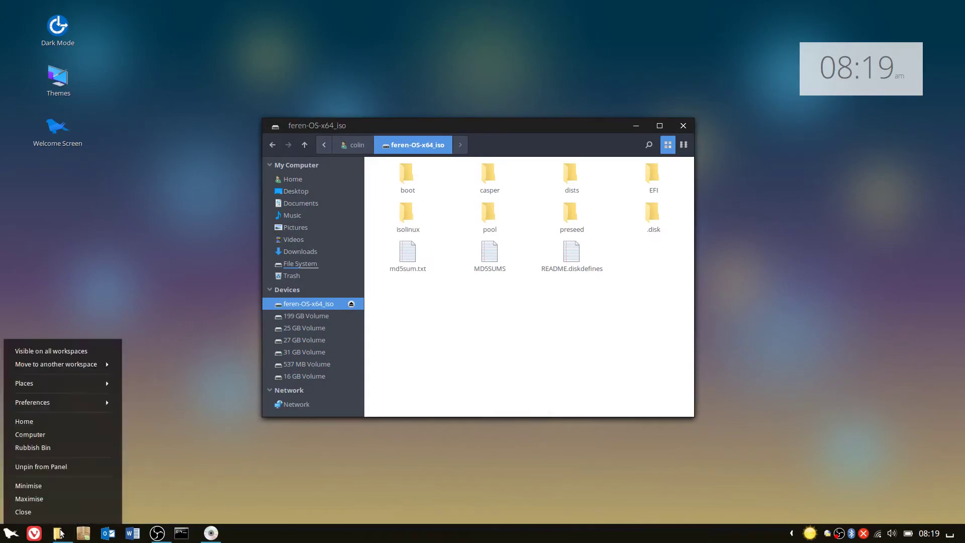
{"action": "left_click", "coordinate": [36, 384]}
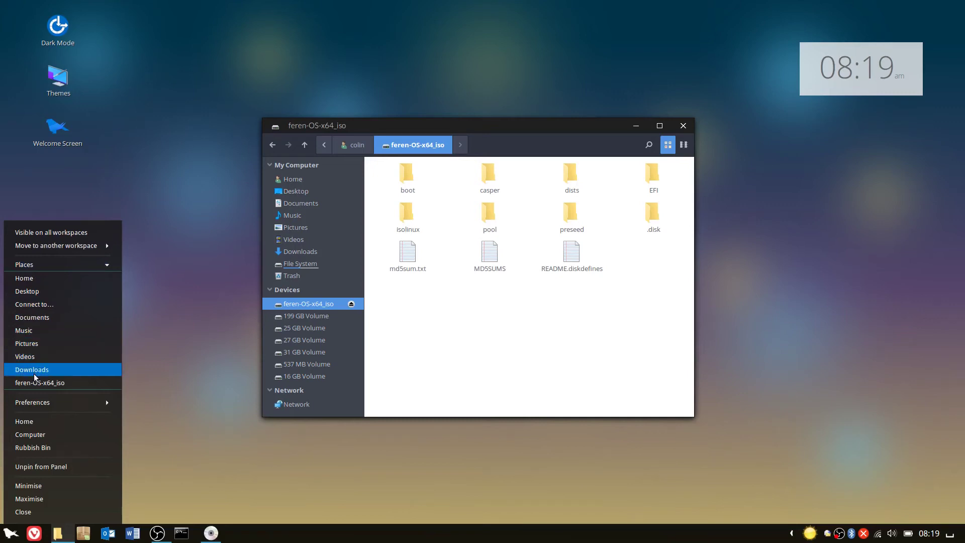
{"action": "left_click", "coordinate": [32, 291]}
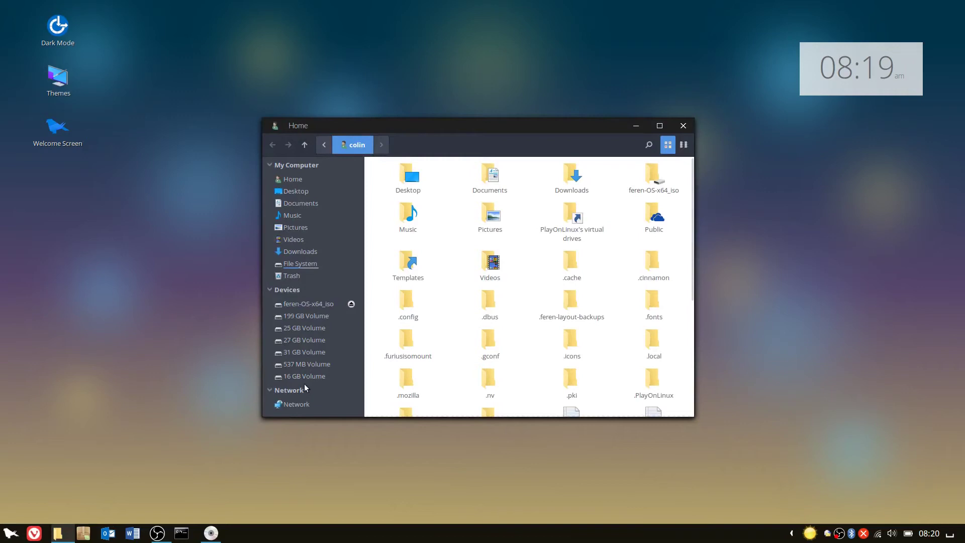
Step: Open the 16 GB Volume and tile it left, with the feren-OS-x64_iso window on the right
{"action": "left_click", "coordinate": [293, 377]}
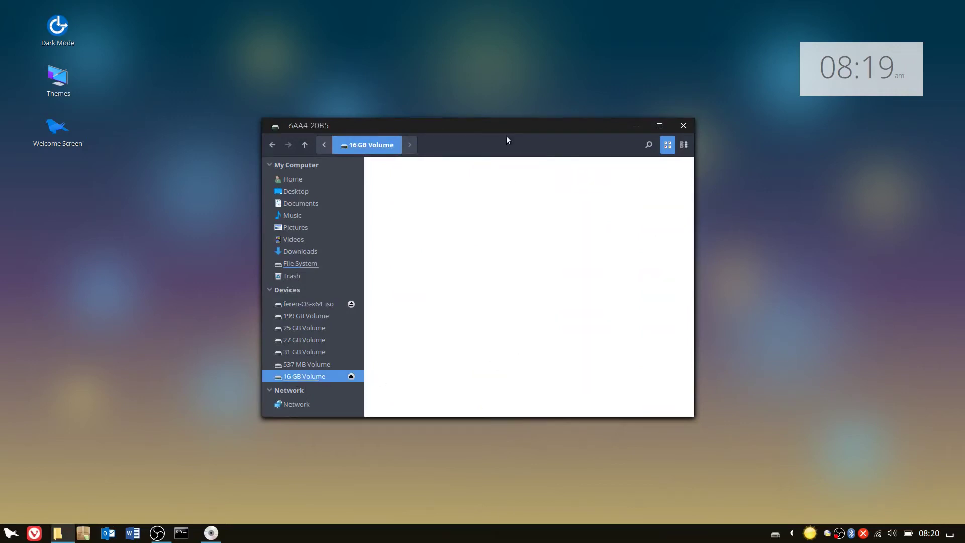
{"action": "left_click_drag", "start_coordinate": [503, 126], "coordinate": [279, 164]}
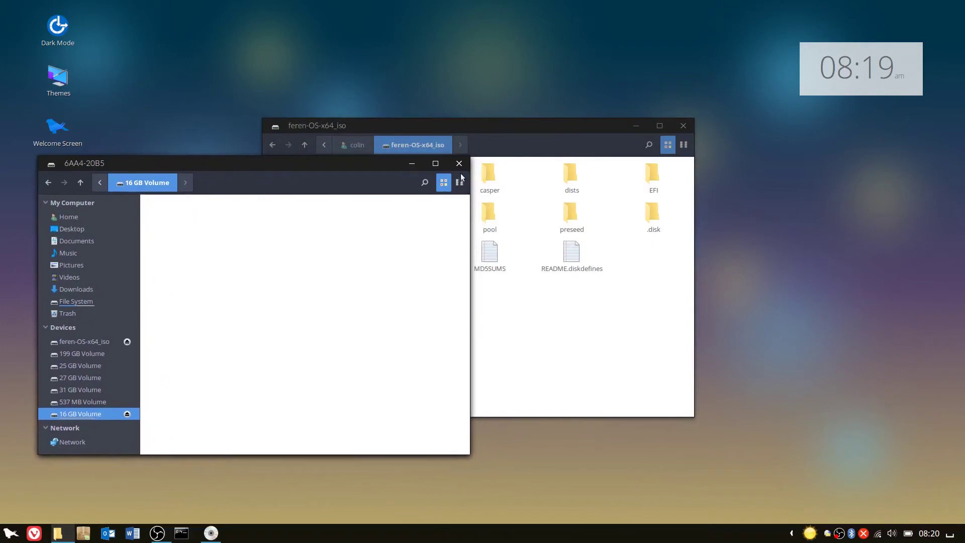
{"action": "left_click_drag", "start_coordinate": [491, 124], "coordinate": [694, 107]}
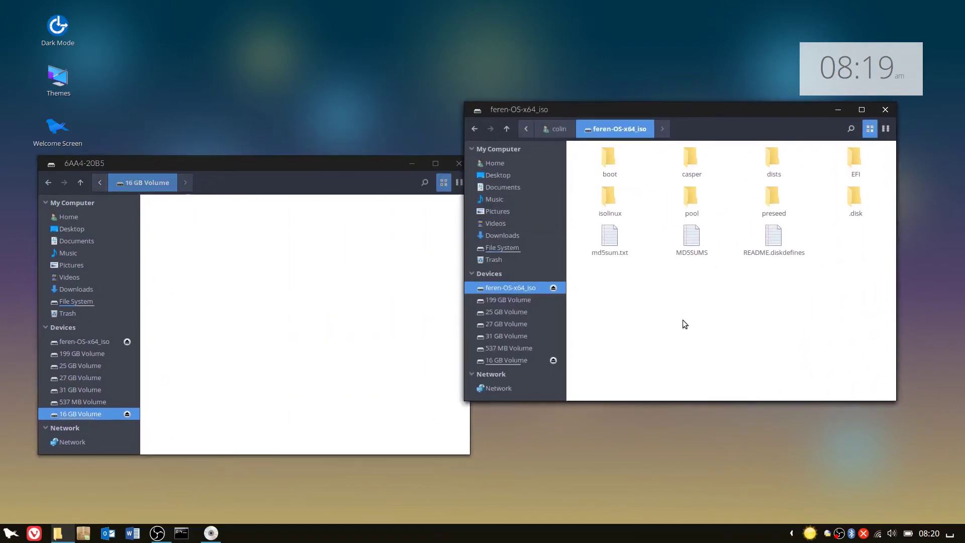
{"action": "right_click", "coordinate": [632, 304]}
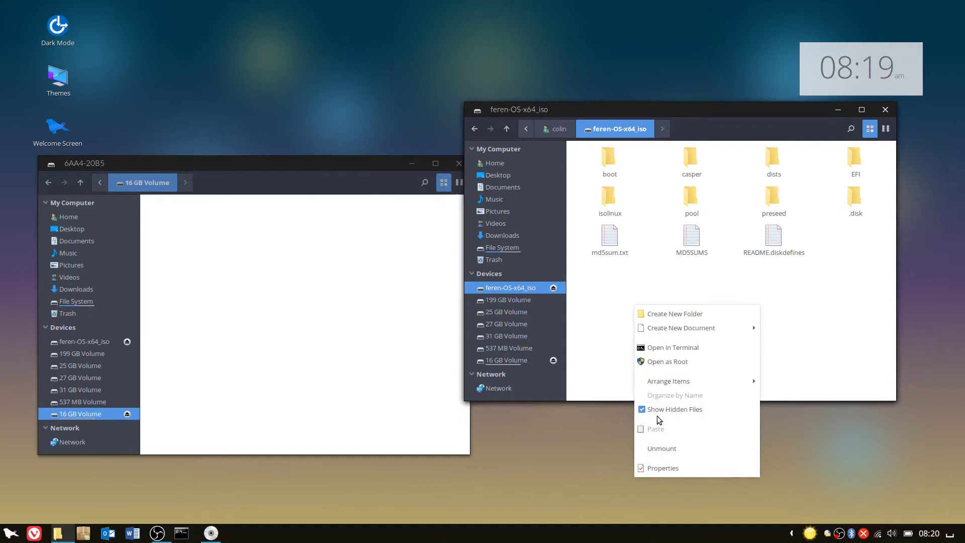
{"action": "left_click", "coordinate": [819, 319]}
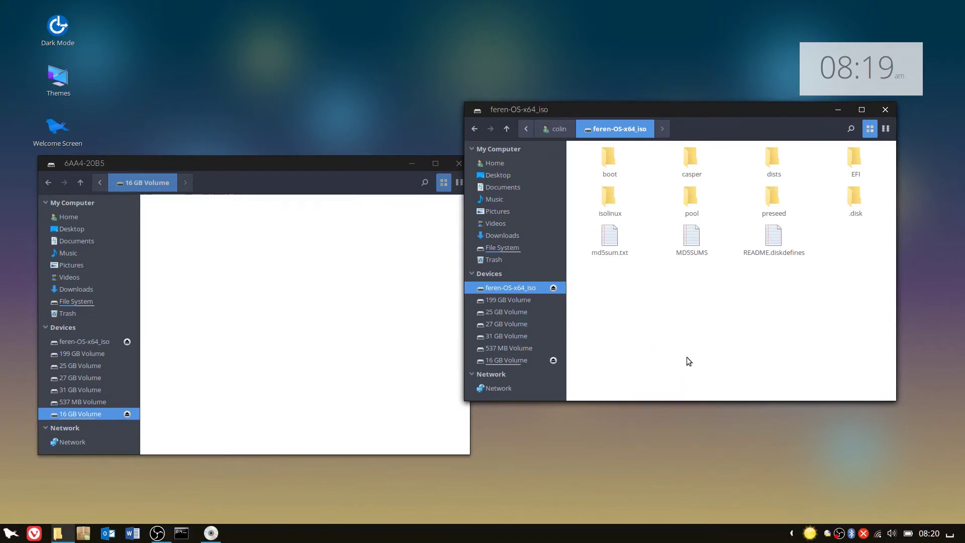
Step: Copy all eleven feren-OS-x64_iso folders and files and paste them into the 16 GB Volume
{"action": "left_click_drag", "start_coordinate": [581, 285], "coordinate": [884, 146]}
{"action": "right_click", "coordinate": [693, 159]}
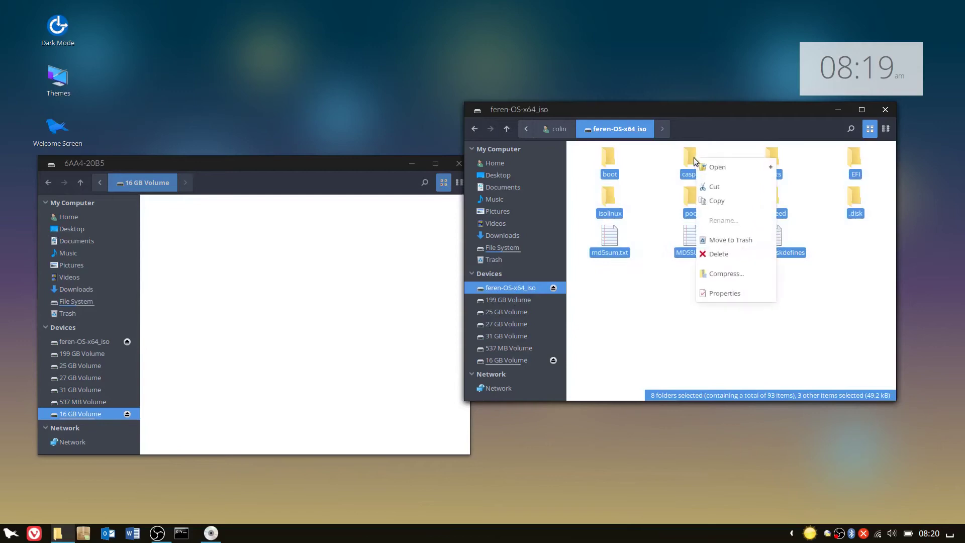
{"action": "left_click", "coordinate": [712, 192]}
{"action": "right_click", "coordinate": [260, 259]}
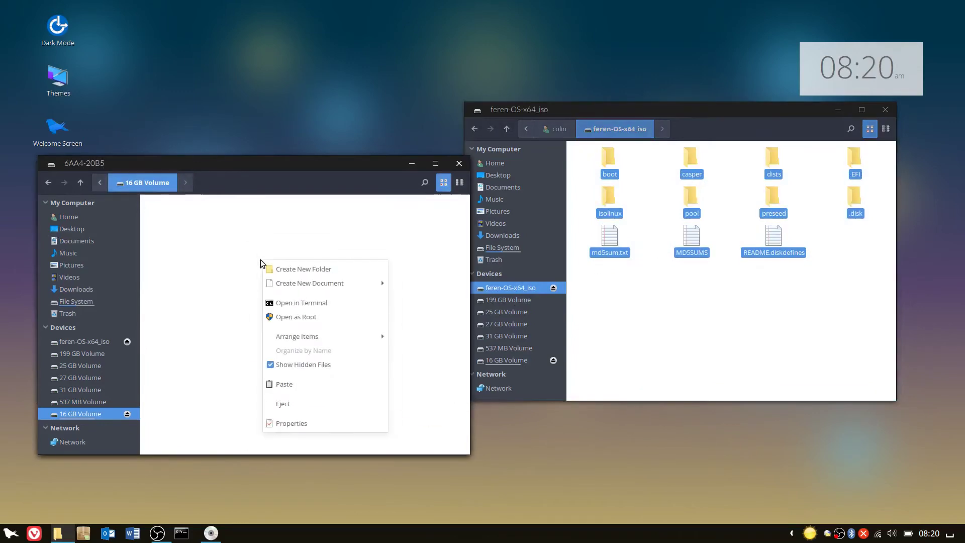
{"action": "left_click", "coordinate": [272, 381]}
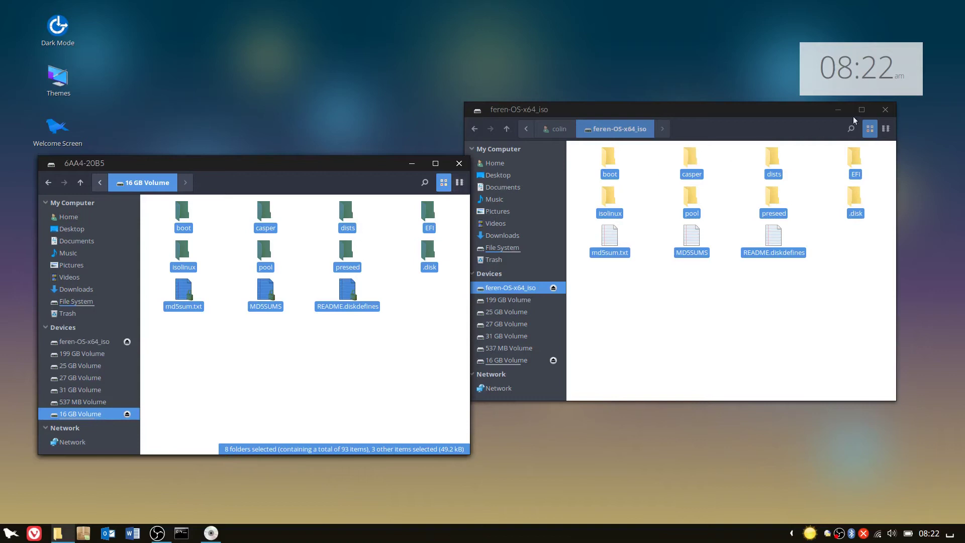
Step: Once the paste completes, close the feren-OS-x64_iso Nemo window
{"action": "left_click", "coordinate": [885, 110]}
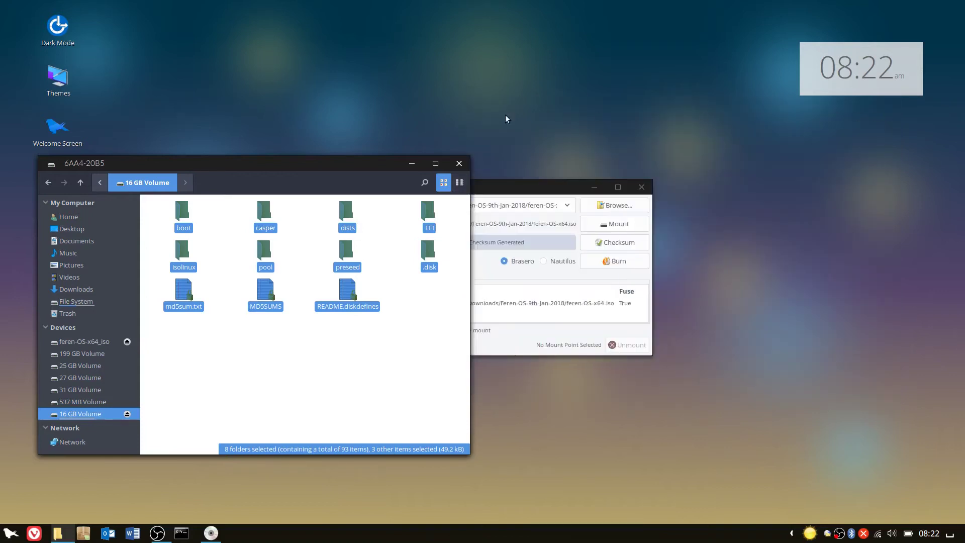
Step: Close the 6AA4-20B5 USB stick window and reboot with the stick inserted
{"action": "left_click", "coordinate": [459, 163]}
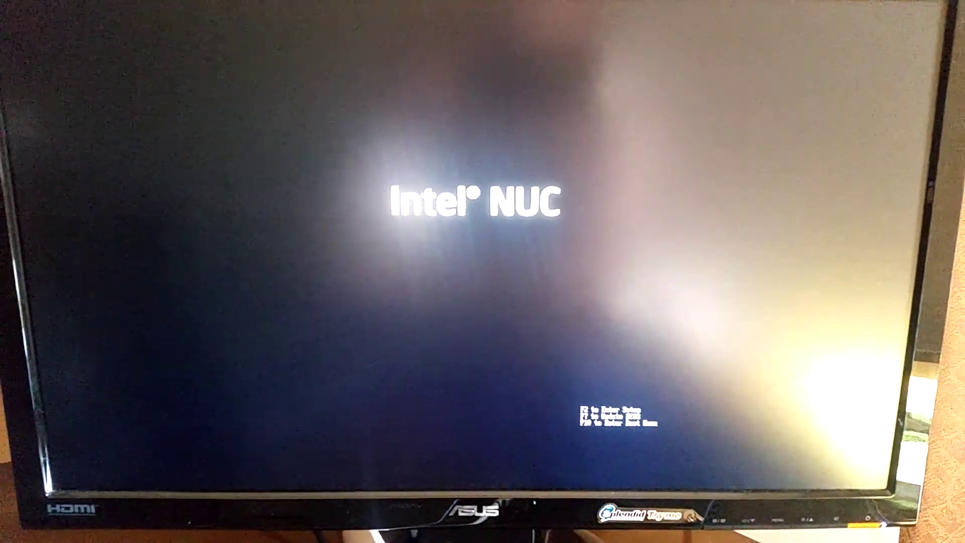
Step: At the Intel NUC splash, open the F10 boot menu and choose UEFI : USB Silicon-Power
{"action": "key", "text": "F2"}
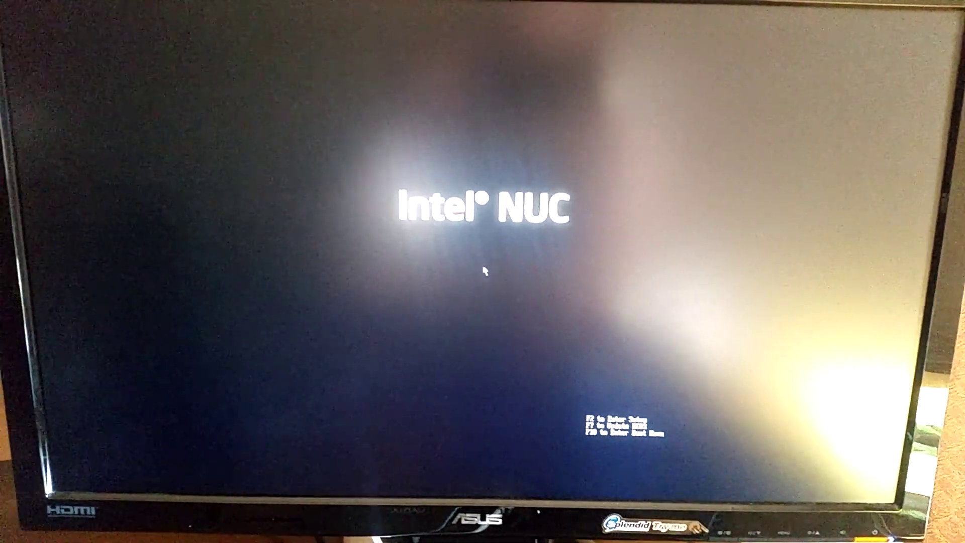
{"action": "key", "text": "F10"}
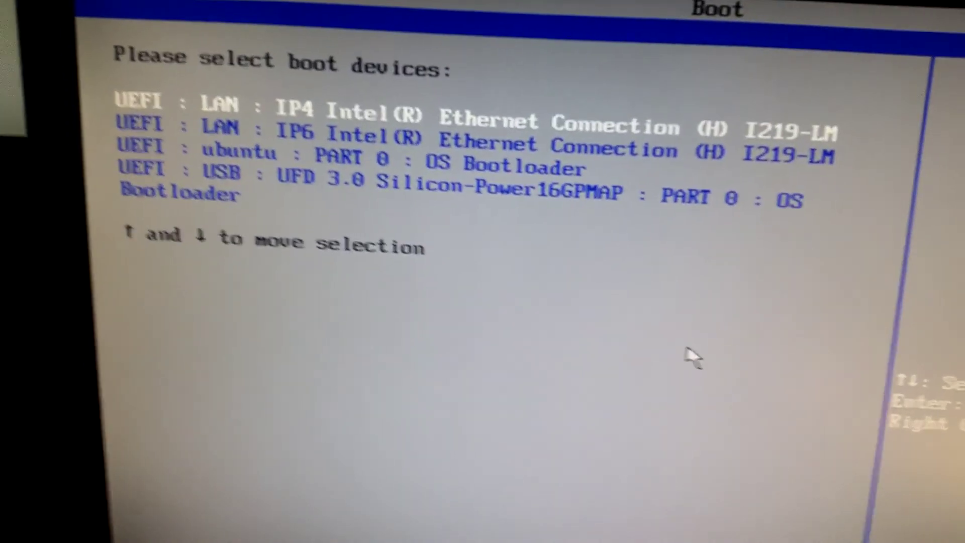
{"action": "key", "text": "Down"}
{"action": "key", "text": "Down"}
{"action": "key", "text": "Down"}
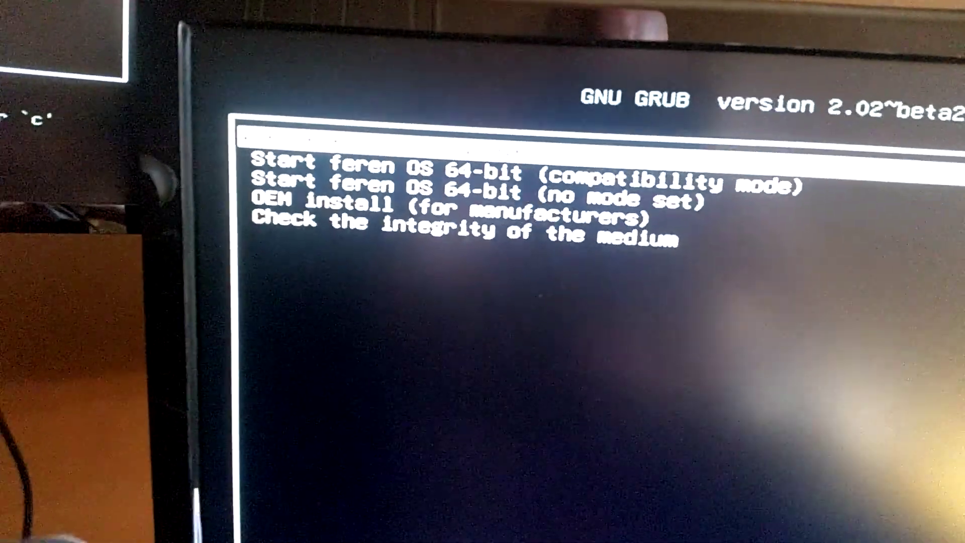
Step: Highlight and start the 'Start feren OS 64-bit (compatibility mode)' GRUB entry
{"action": "key", "text": "Down"}
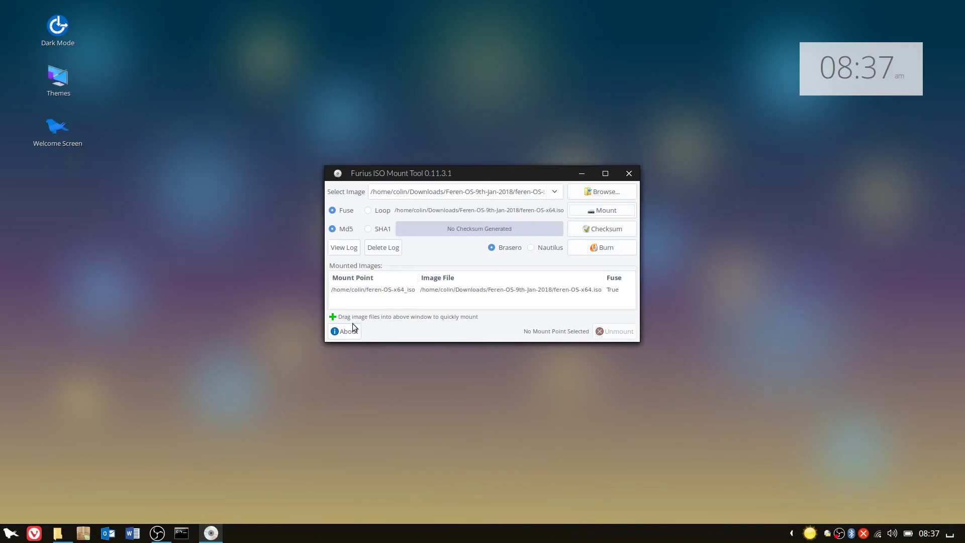
Step: Select feren-OS-x64_iso under Mounted Images and unmount it
{"action": "left_click", "coordinate": [389, 291]}
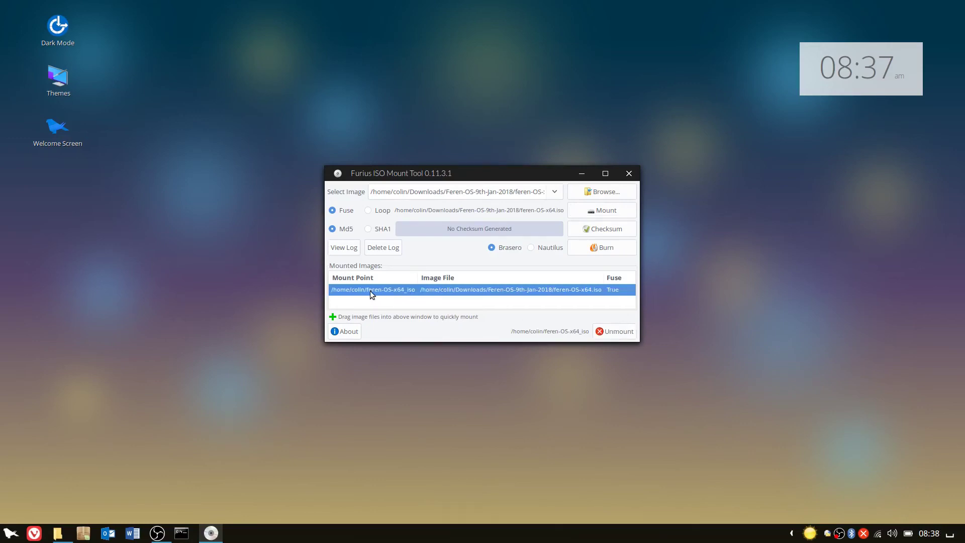
{"action": "left_click", "coordinate": [622, 335]}
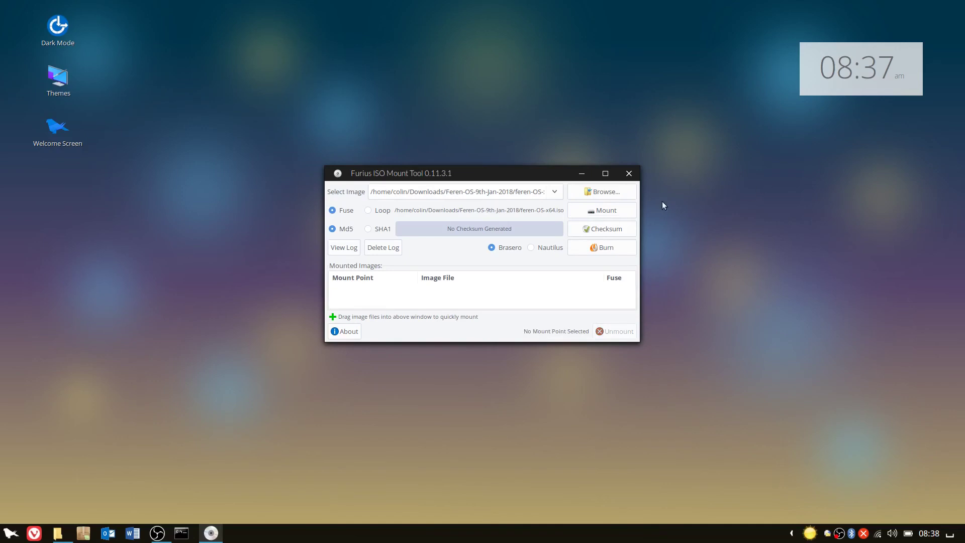
Step: Close the Furius ISO Mount window
{"action": "left_click", "coordinate": [628, 173]}
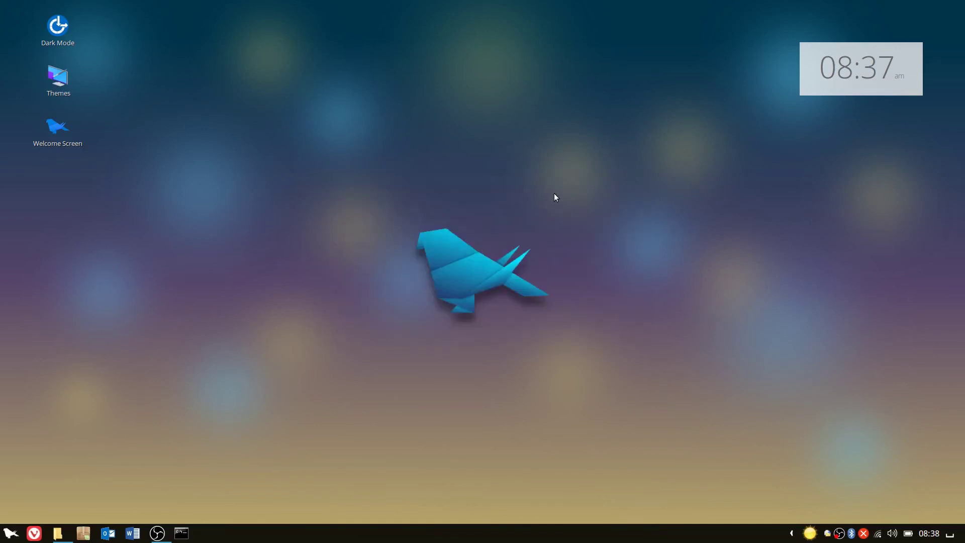